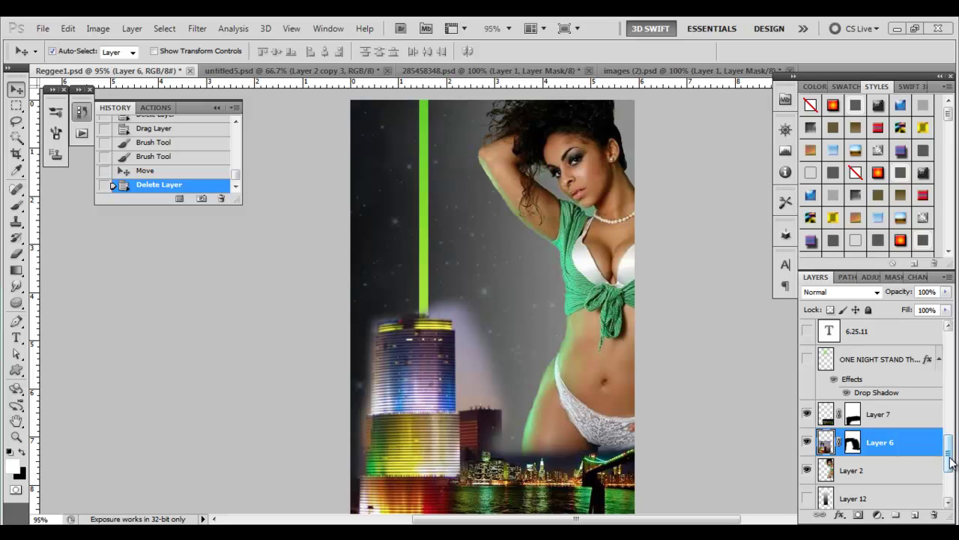
Step: Scroll up the Layers panel and make Layer 0 visible to show the reference flyer
{"action": "left_click_drag", "start_coordinate": [950, 448], "coordinate": [952, 341]}
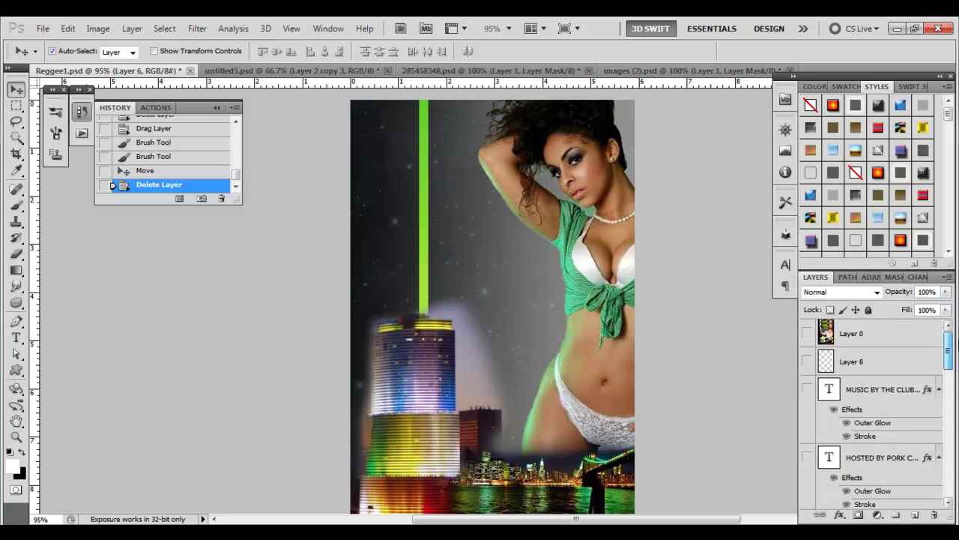
{"action": "left_click", "coordinate": [808, 337]}
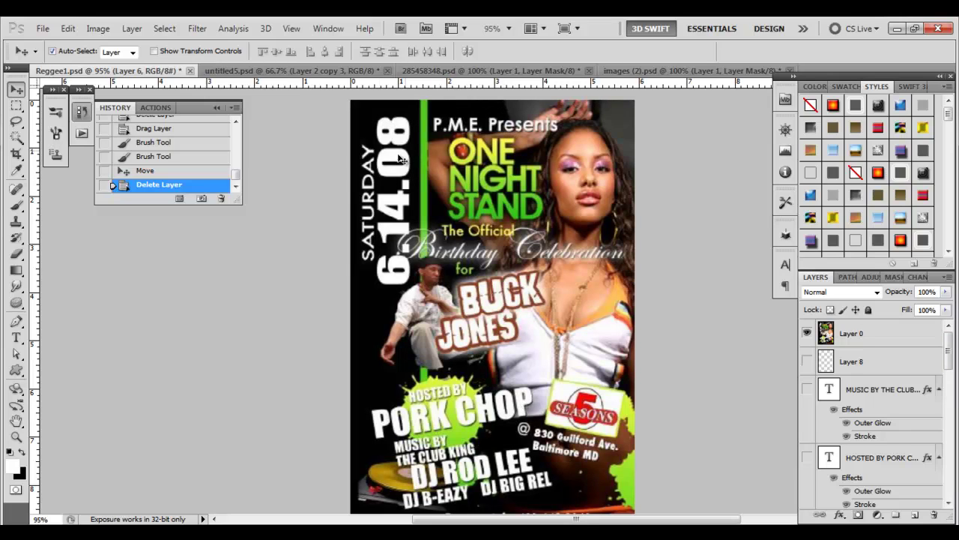
Step: Hide Layer 0, reveal the green ONE NIGHT STAND title layer, and select Layer 7
{"action": "left_click", "coordinate": [807, 333]}
{"action": "scroll", "coordinate": [862, 348], "scroll_direction": "down", "scroll_amount": 5}
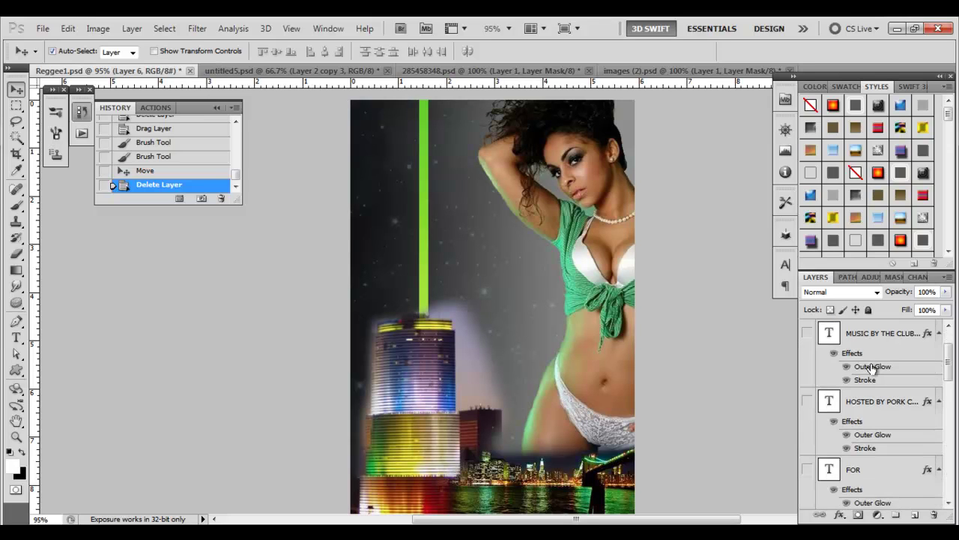
{"action": "scroll", "coordinate": [873, 391], "scroll_direction": "down", "scroll_amount": 6}
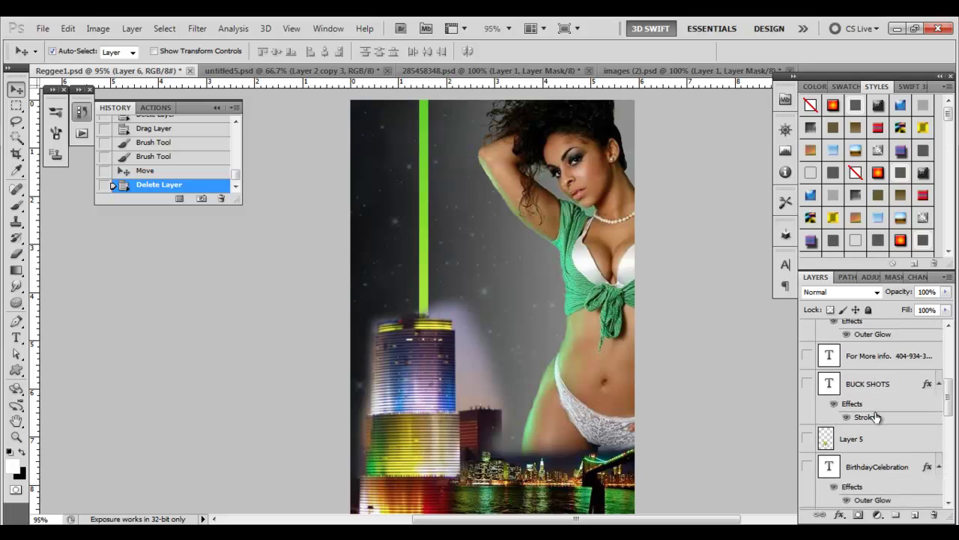
{"action": "scroll", "coordinate": [874, 420], "scroll_direction": "down", "scroll_amount": 4}
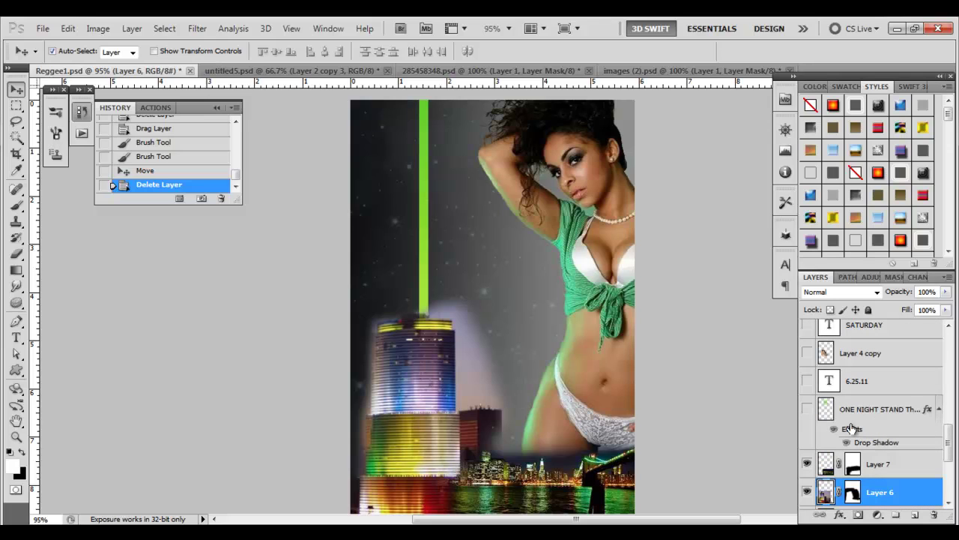
{"action": "left_click", "coordinate": [807, 410]}
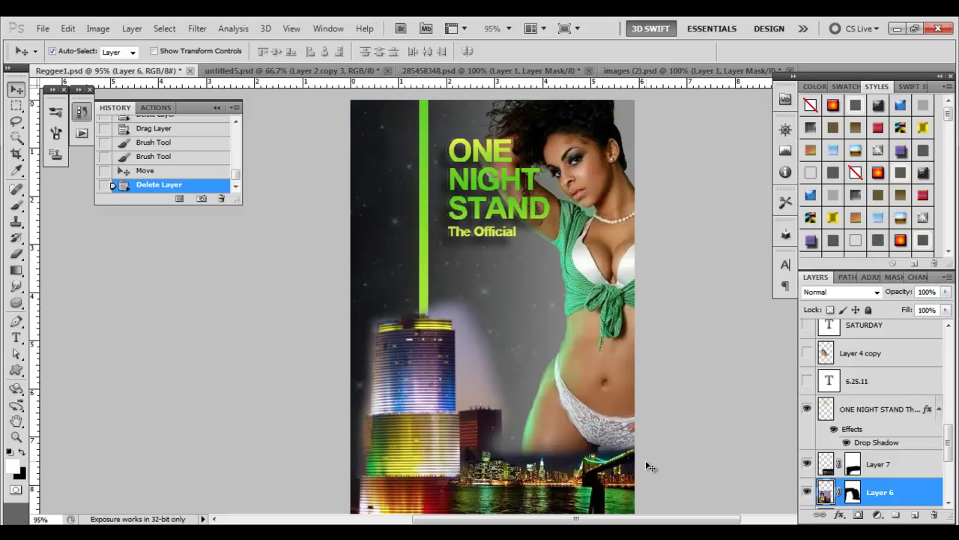
{"action": "left_click", "coordinate": [895, 428]}
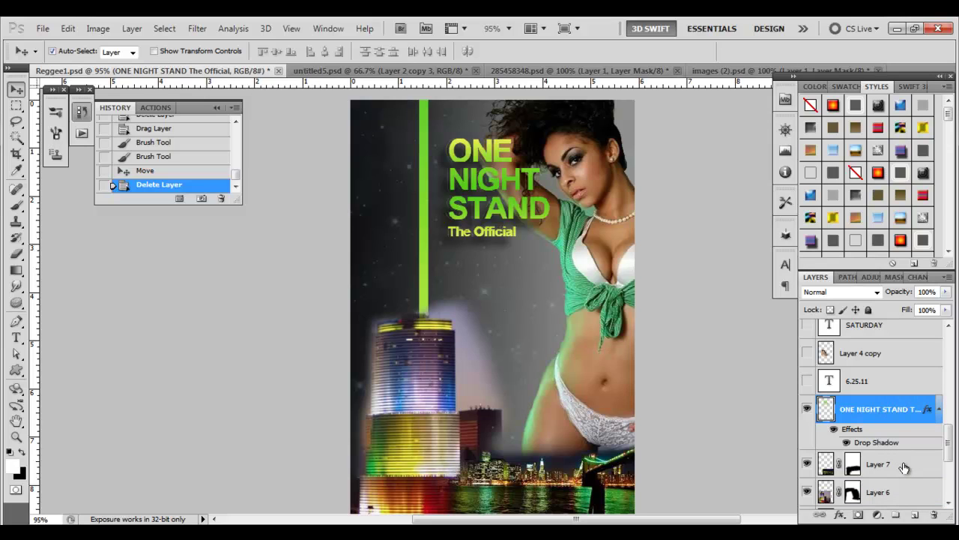
{"action": "left_click", "coordinate": [919, 465]}
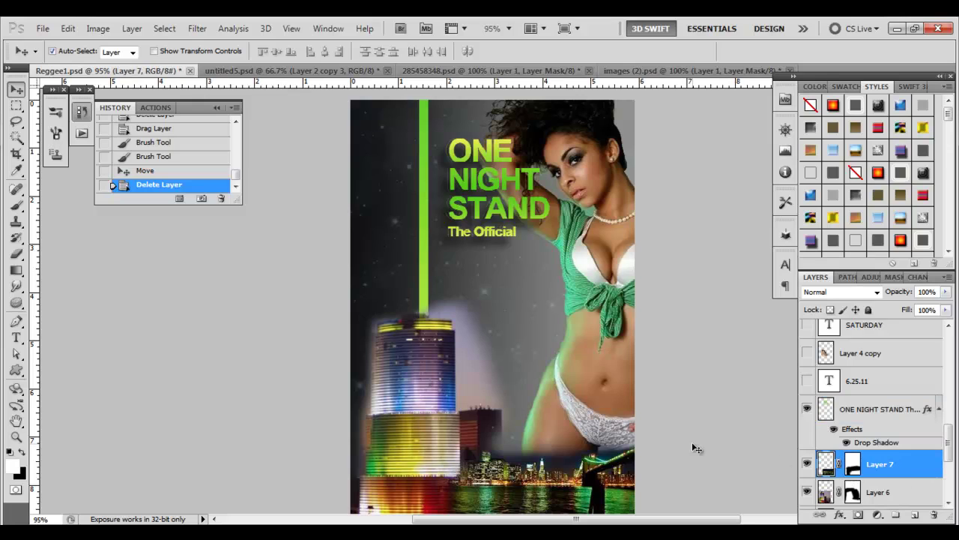
Step: Add empty Layer 13 above Layer 7 and switch to the Horizontal Type tool
{"action": "left_click", "coordinate": [915, 517]}
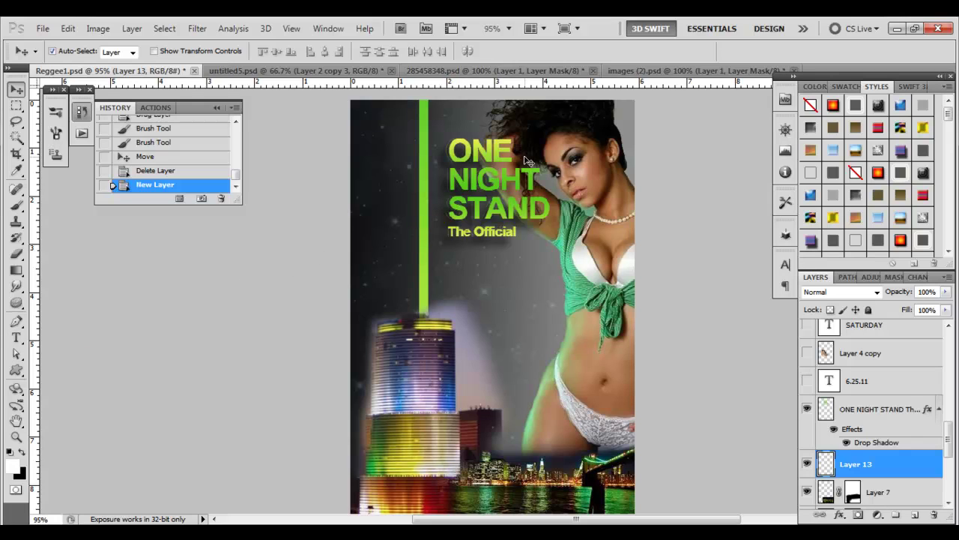
{"action": "key", "text": "t"}
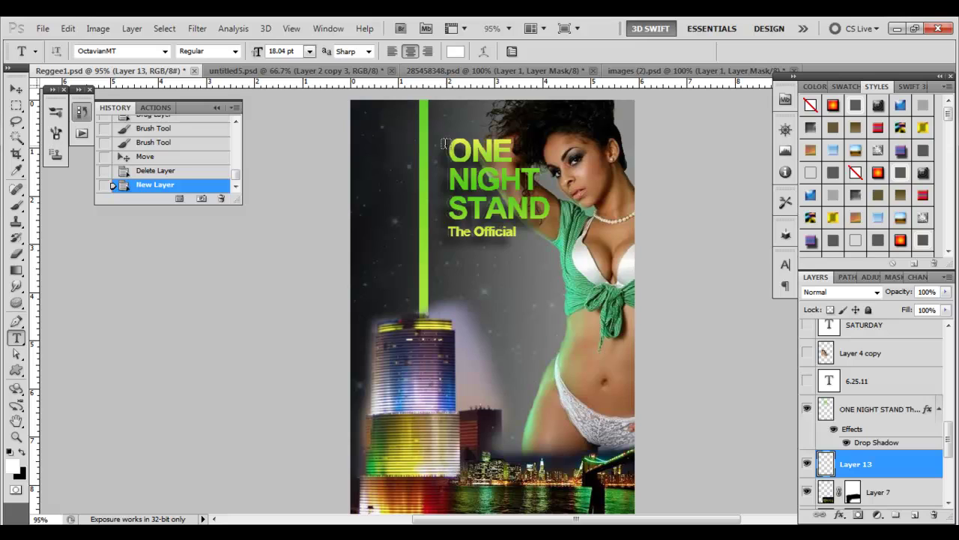
Step: Draw a paragraph text box spanning ONE down to The Official
{"action": "left_click_drag", "start_coordinate": [445, 144], "coordinate": [556, 255]}
{"action": "mouse_move", "coordinate": [556, 252]}
{"action": "left_mouse_down"}
{"action": "mouse_move", "coordinate": [539, 243]}
{"action": "mouse_move", "coordinate": [559, 325]}
{"action": "mouse_move", "coordinate": [586, 267]}
{"action": "mouse_move", "coordinate": [507, 268]}
{"action": "mouse_move", "coordinate": [534, 352]}
{"action": "mouse_move", "coordinate": [603, 296]}
{"action": "mouse_move", "coordinate": [539, 254]}
{"action": "mouse_move", "coordinate": [559, 288]}
{"action": "mouse_move", "coordinate": [588, 248]}
{"action": "mouse_move", "coordinate": [570, 238]}
{"action": "mouse_move", "coordinate": [556, 245]}
{"action": "left_mouse_up"}
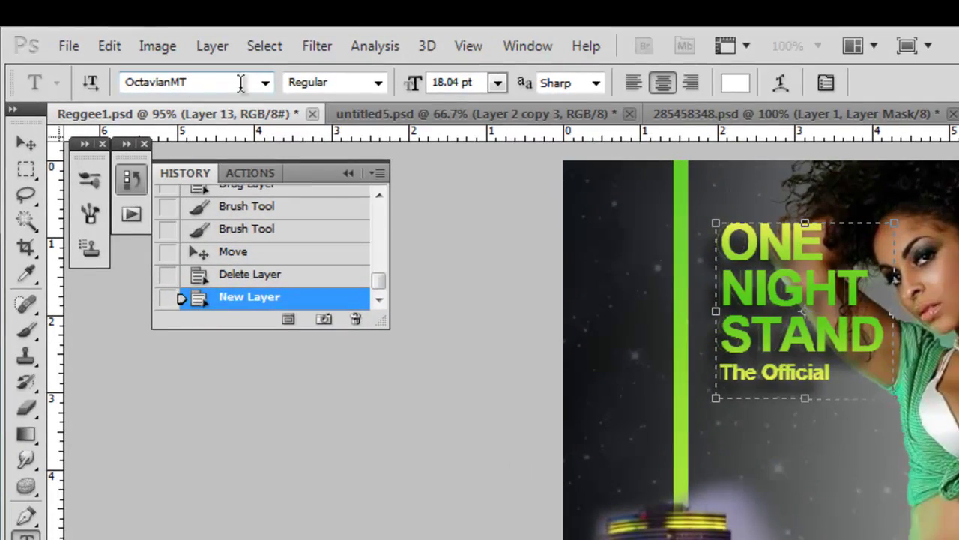
Step: Choose Quinta from the options bar's font family list
{"action": "left_click", "coordinate": [266, 84]}
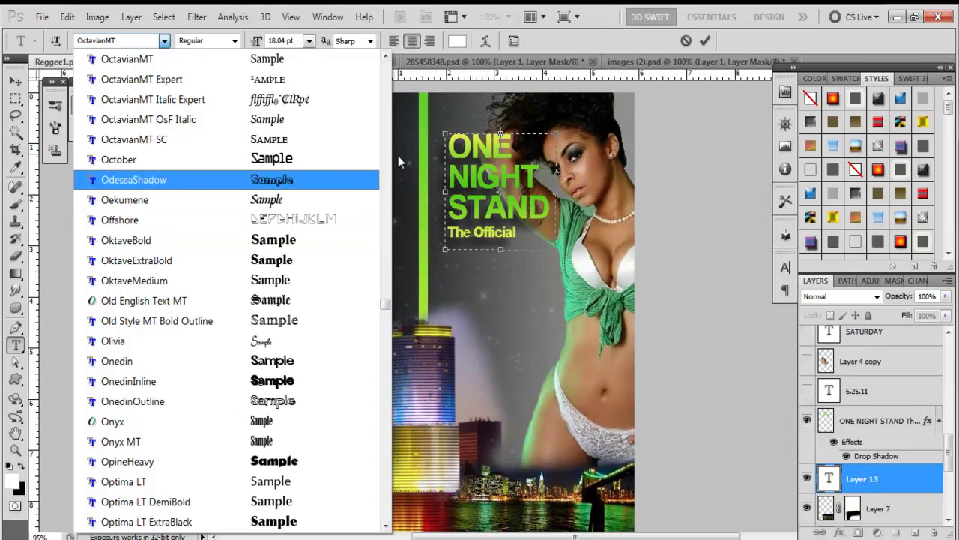
{"action": "left_click_drag", "start_coordinate": [386, 305], "coordinate": [388, 333]}
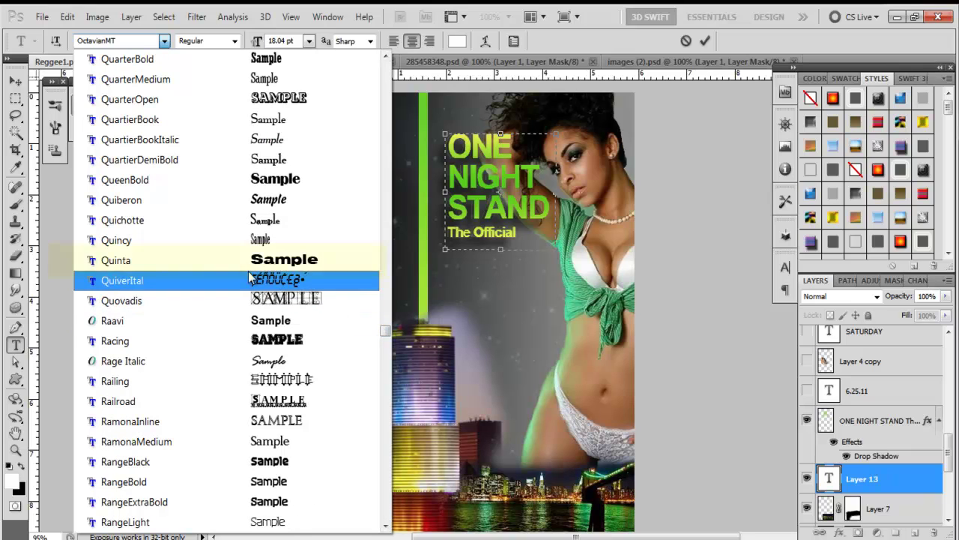
{"action": "left_click", "coordinate": [194, 260]}
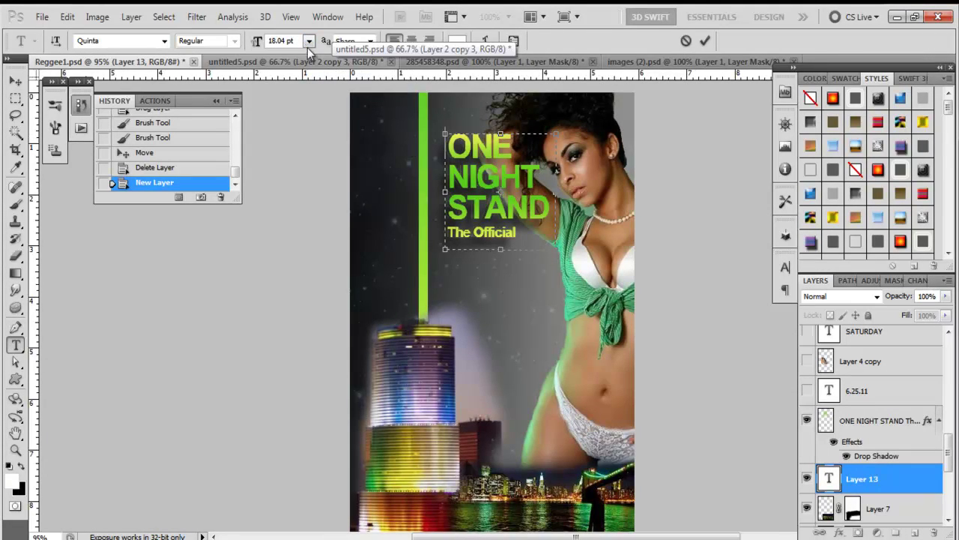
Step: Set the font size to 20 pt and type ONE NIGHT STAND across lines
{"action": "left_click", "coordinate": [288, 40]}
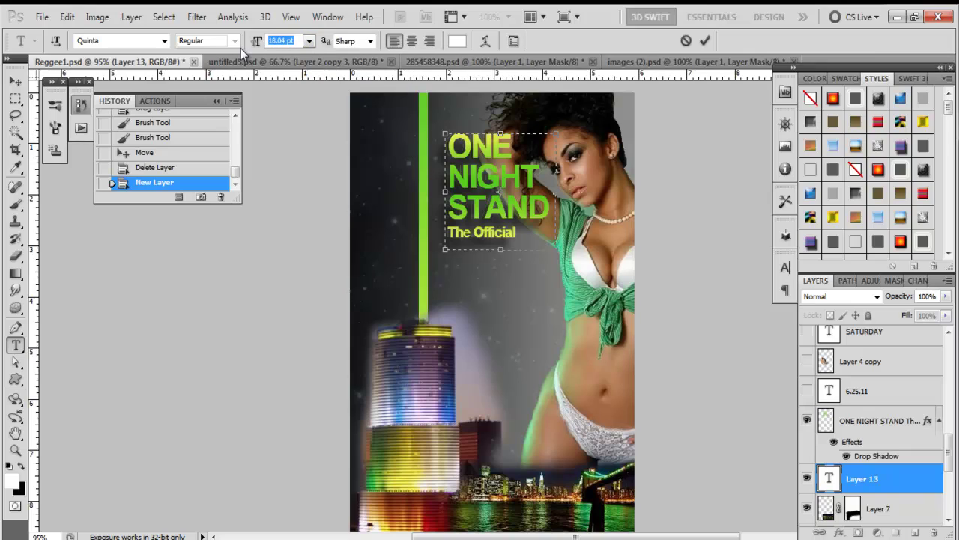
{"action": "type", "text": "20"}
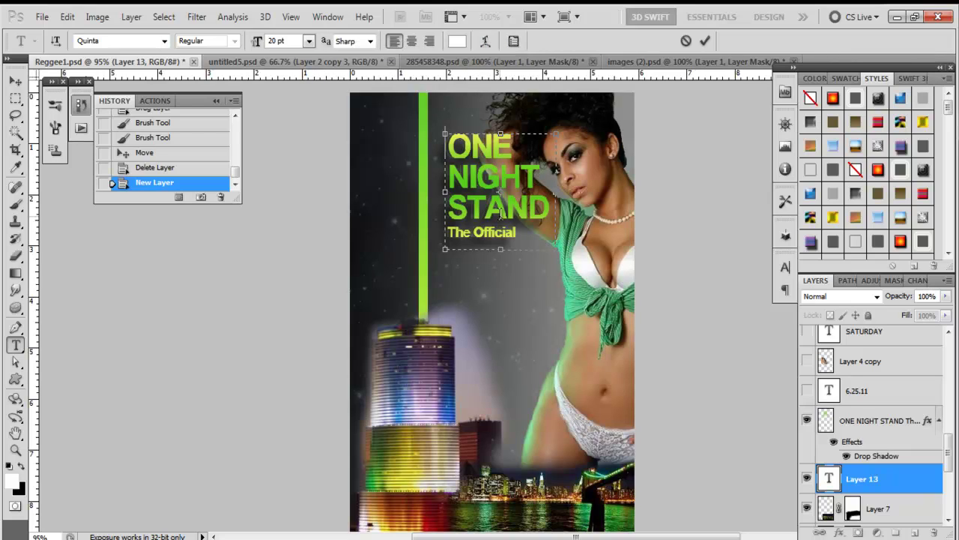
{"action": "key", "text": "shift+Right"}
{"action": "key", "text": "shift+Right"}
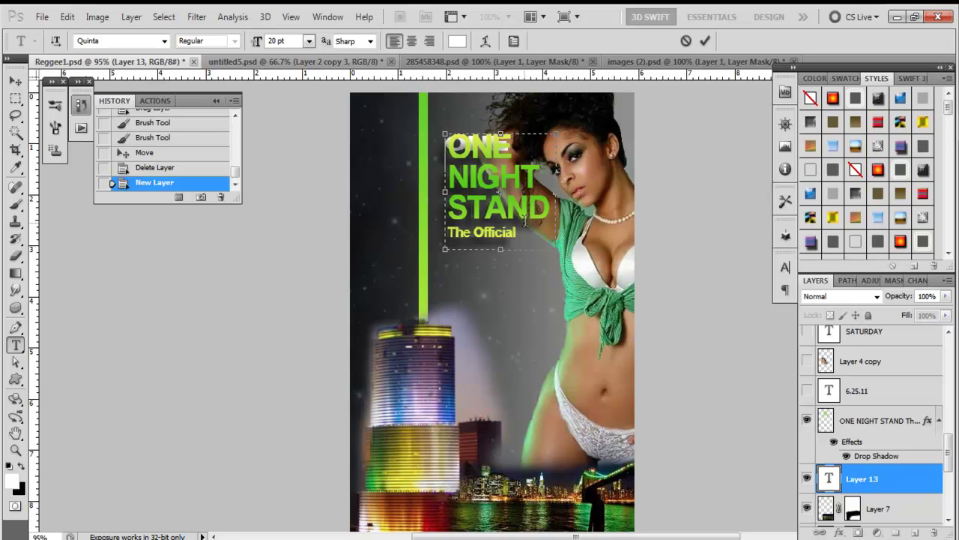
{"action": "key", "text": "shift+Right"}
{"action": "type", "text": "HT "}
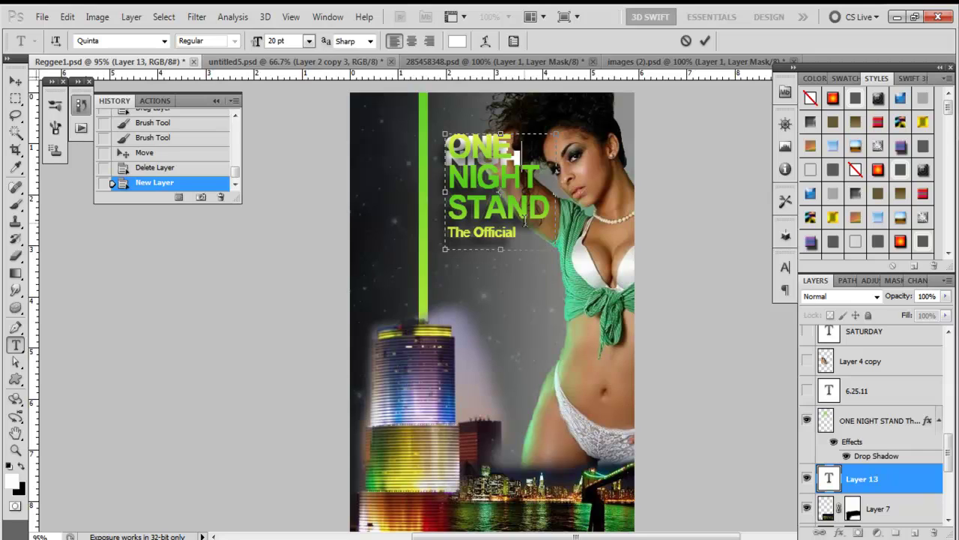
{"action": "type", "text": "STAND"}
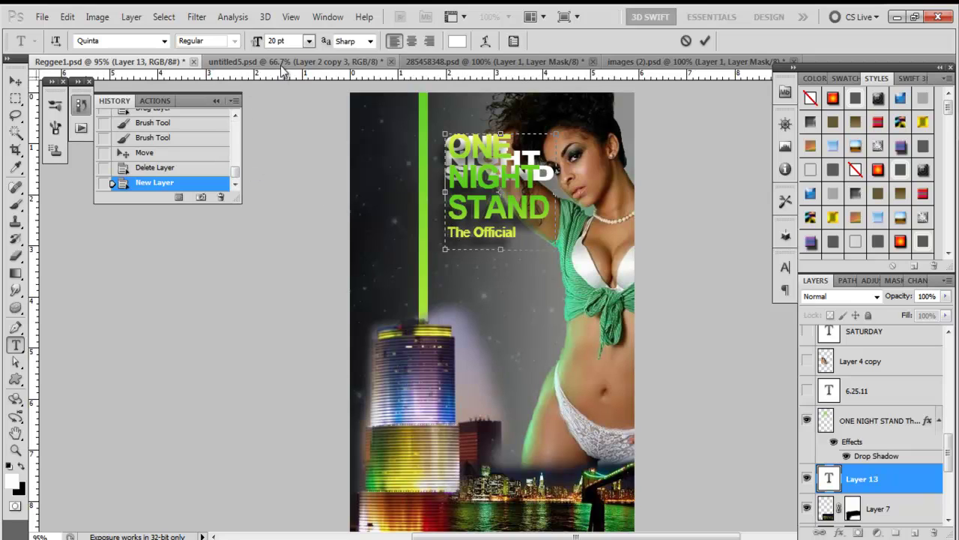
Step: Type 'The Official' at 10 pt, commit the text, and hide the green title layer
{"action": "left_click", "coordinate": [289, 42]}
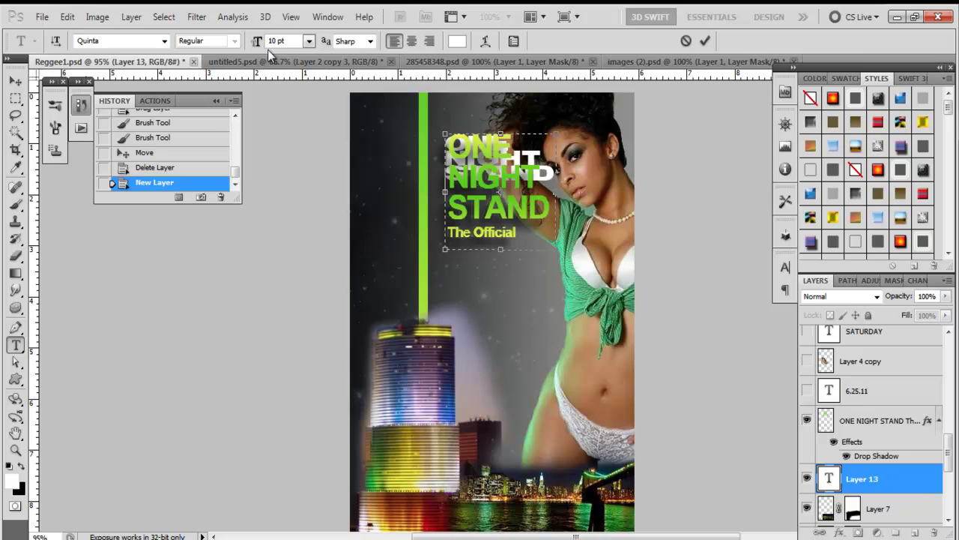
{"action": "type", "text": "The Official"}
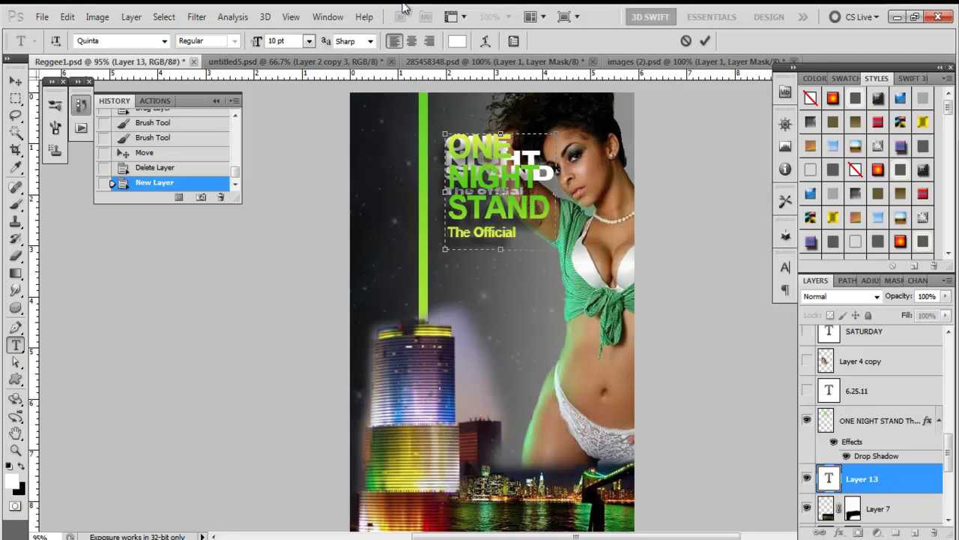
{"action": "left_click", "coordinate": [705, 42]}
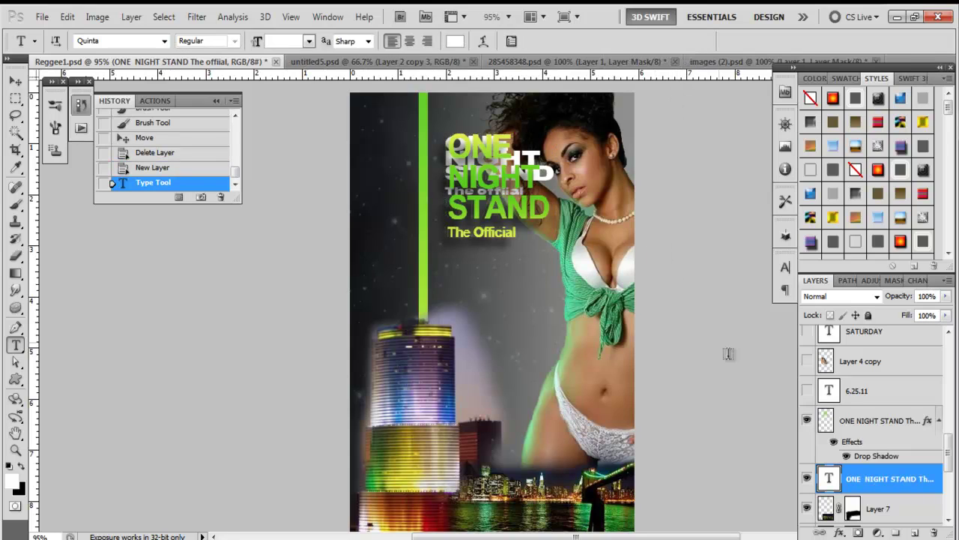
{"action": "left_click", "coordinate": [807, 420]}
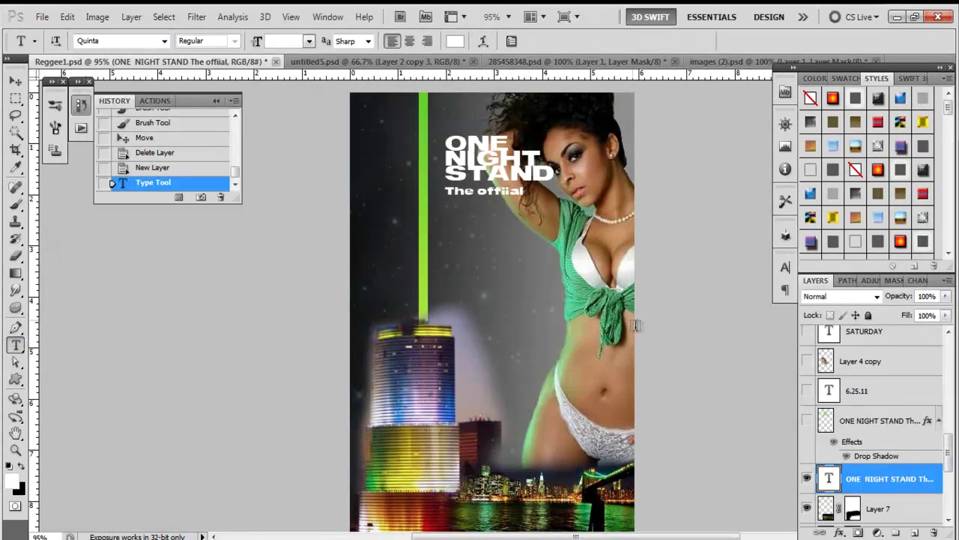
Step: Select all the white title text and open the Character panel, moving it upward
{"action": "double_click", "coordinate": [829, 483]}
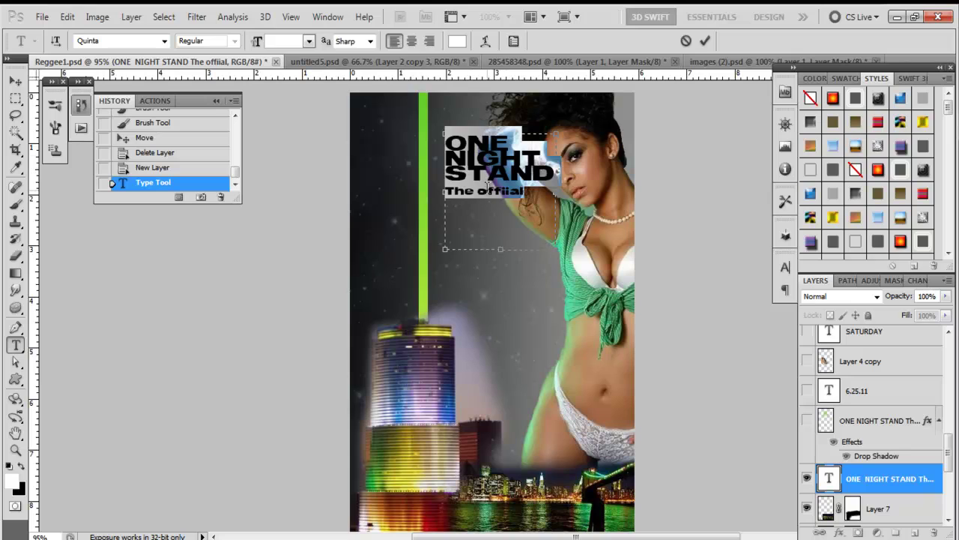
{"action": "left_click", "coordinate": [810, 421]}
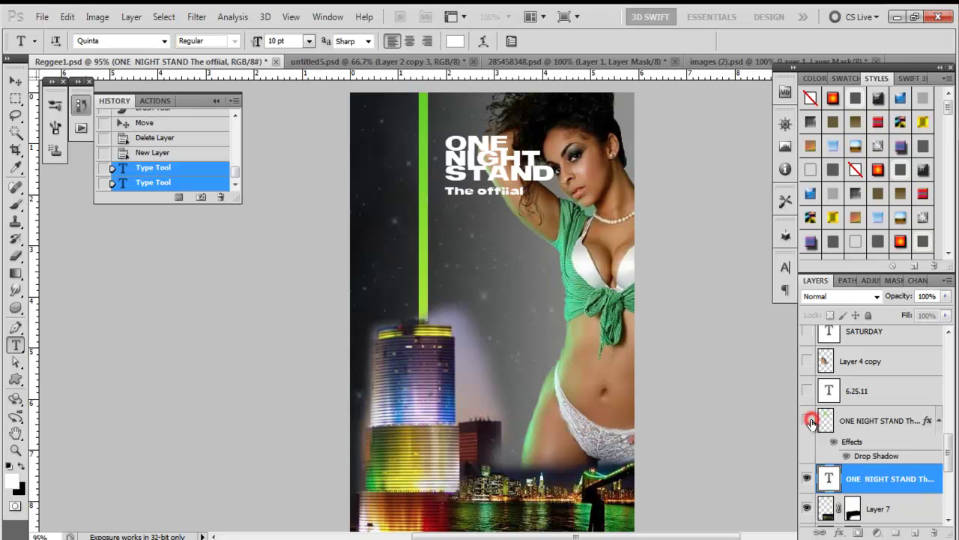
{"action": "left_click", "coordinate": [808, 422]}
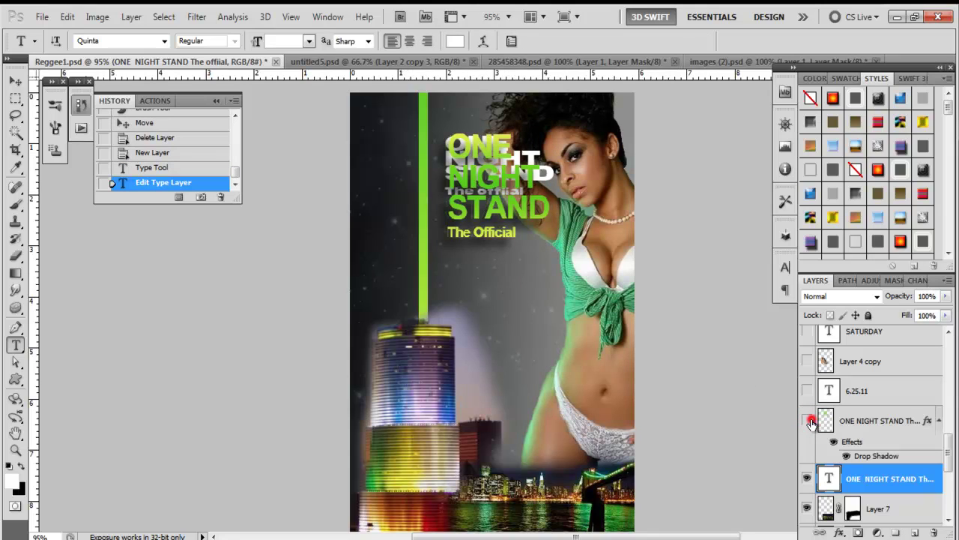
{"action": "double_click", "coordinate": [830, 478]}
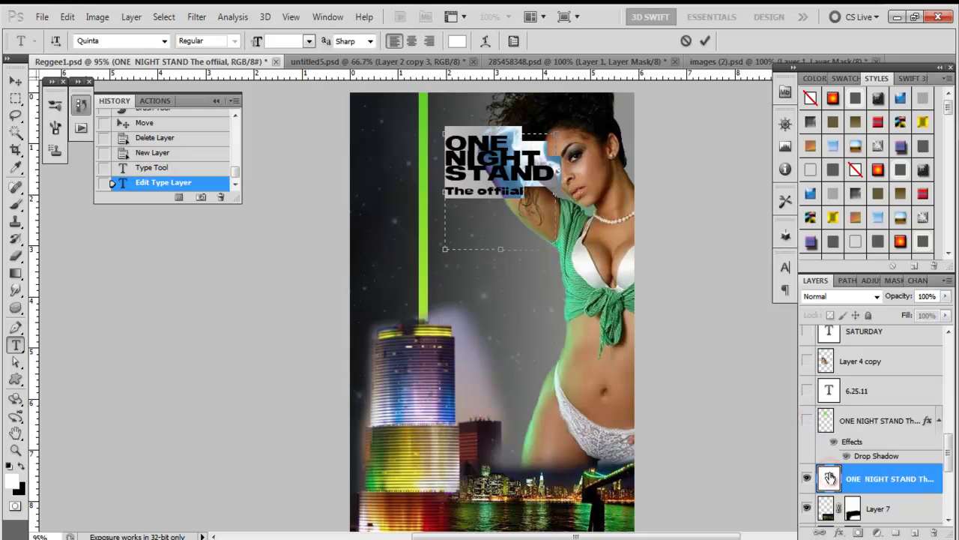
{"action": "left_click", "coordinate": [514, 41]}
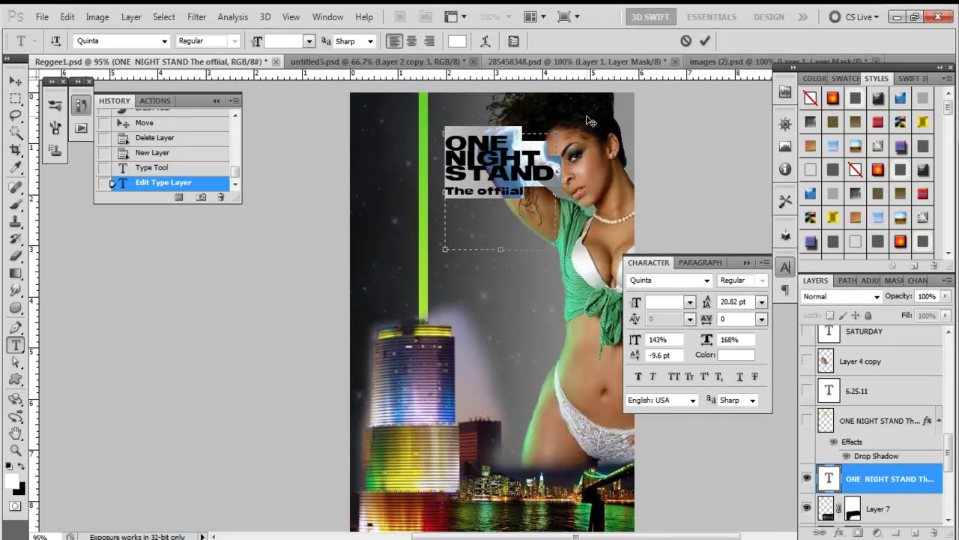
{"action": "left_click_drag", "start_coordinate": [665, 262], "coordinate": [664, 101]}
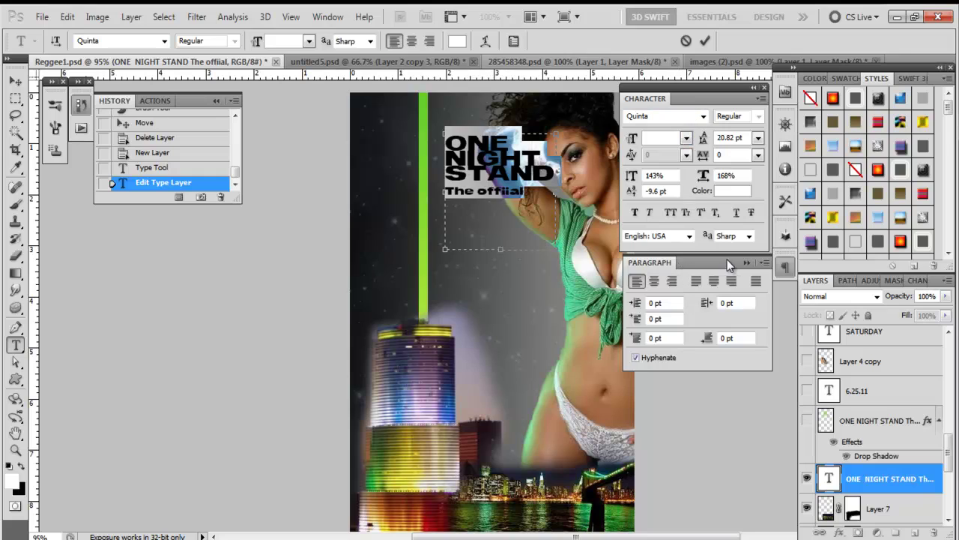
Step: Collapse the Paragraph panel, increase the title's vertical scale, and set leading to 35 pt
{"action": "left_click", "coordinate": [746, 263]}
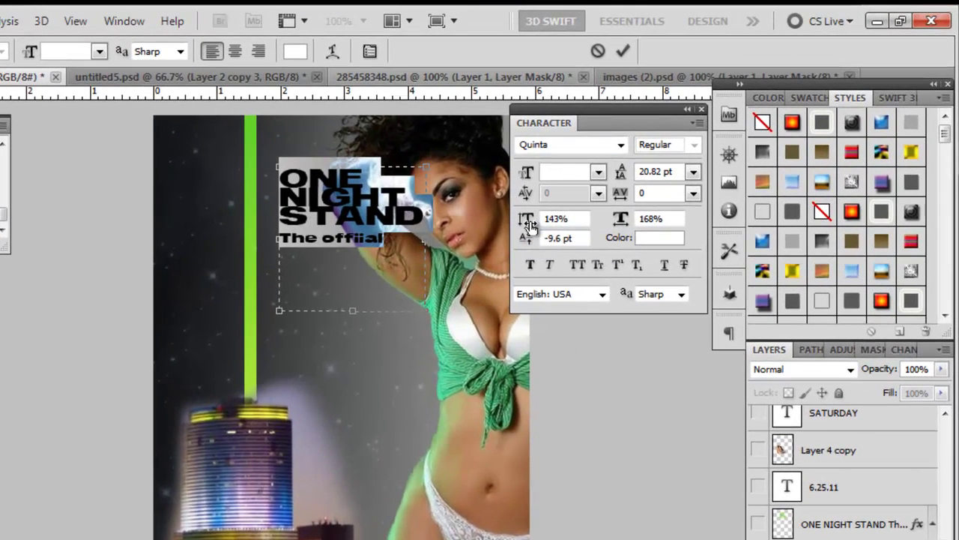
{"action": "left_click_drag", "start_coordinate": [527, 225], "coordinate": [553, 247]}
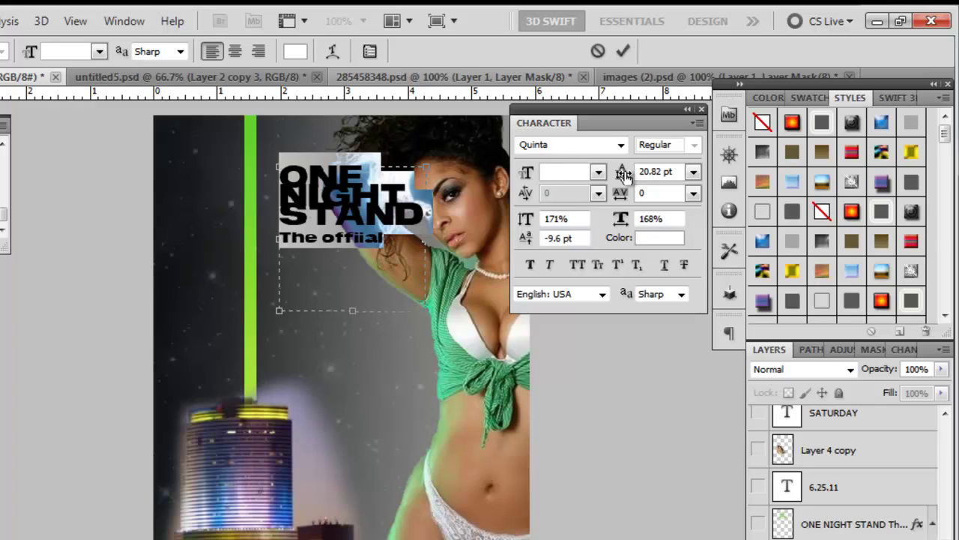
{"action": "left_click_drag", "start_coordinate": [624, 174], "coordinate": [641, 180]}
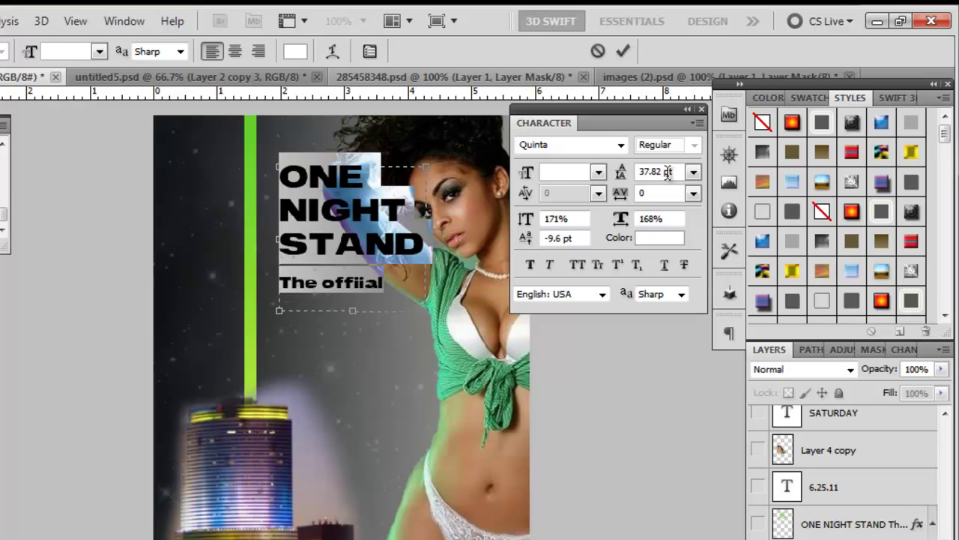
{"action": "left_click", "coordinate": [669, 172]}
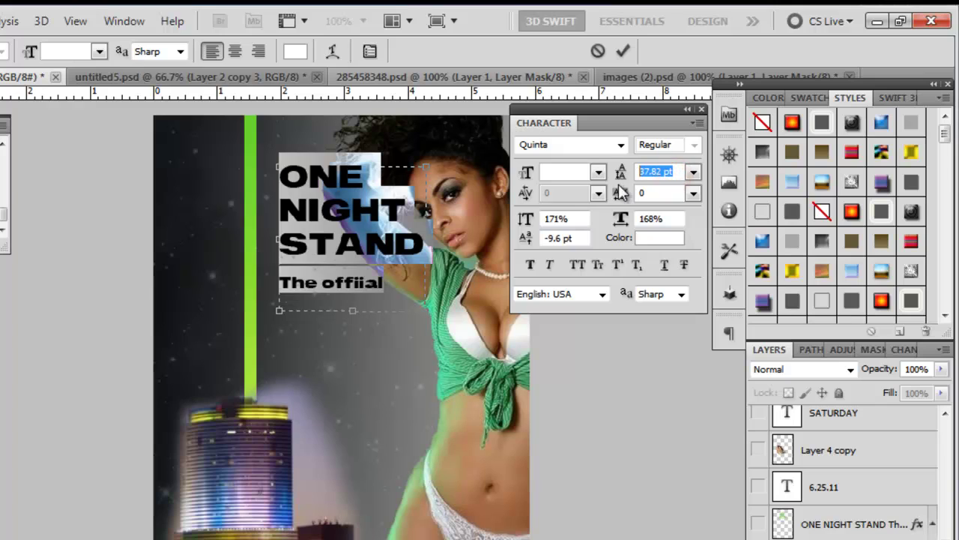
{"action": "type", "text": "35"}
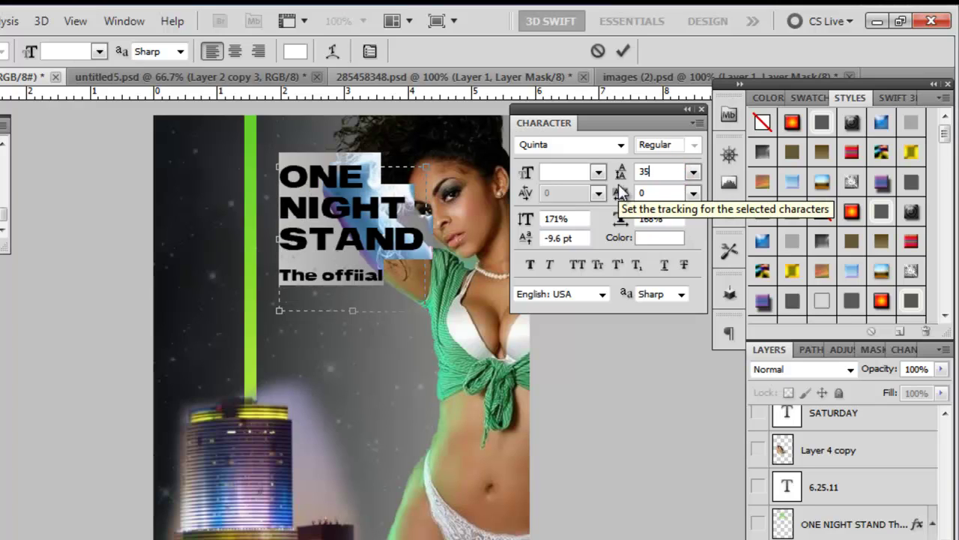
{"action": "key", "text": "Return"}
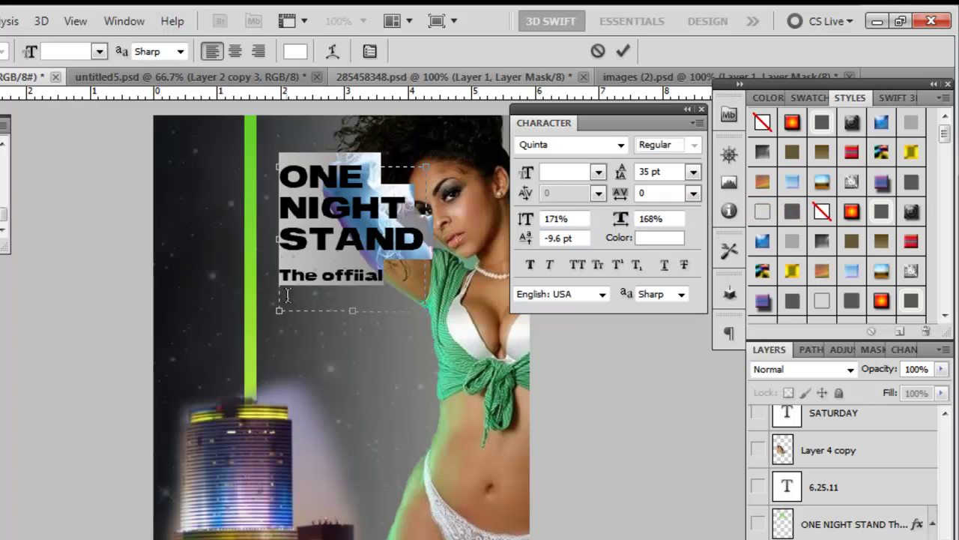
Step: Fix the subtitle typo, replacing the extra i with c
{"action": "left_click", "coordinate": [363, 275]}
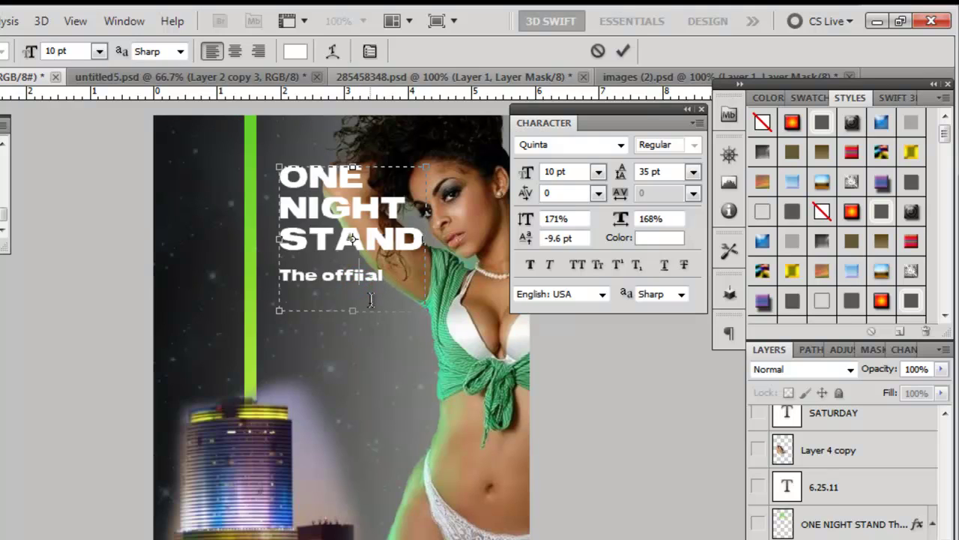
{"action": "key", "text": "BackSpace"}
{"action": "type", "text": "c"}
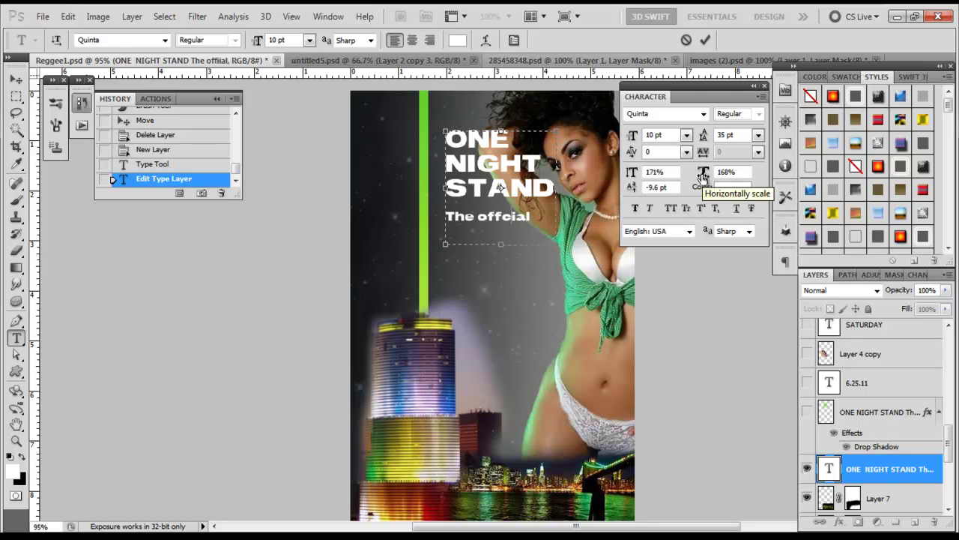
Step: Select ONE, adjust its horizontal and vertical scale, and commit the text edits
{"action": "left_click_drag", "start_coordinate": [447, 138], "coordinate": [519, 142]}
{"action": "left_click", "coordinate": [476, 139]}
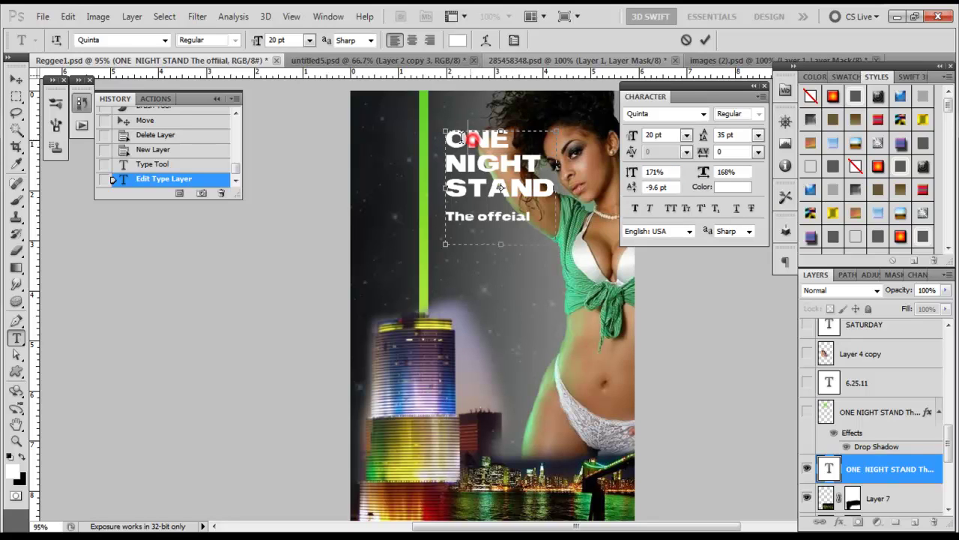
{"action": "left_click_drag", "start_coordinate": [455, 139], "coordinate": [517, 143]}
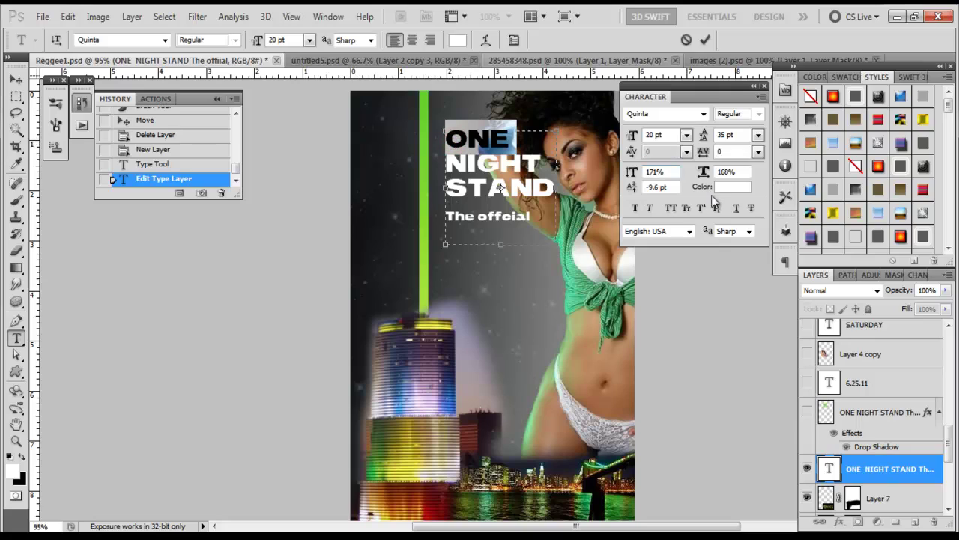
{"action": "mouse_move", "coordinate": [704, 174]}
{"action": "left_mouse_down"}
{"action": "mouse_move", "coordinate": [756, 192]}
{"action": "mouse_move", "coordinate": [694, 179]}
{"action": "left_mouse_up"}
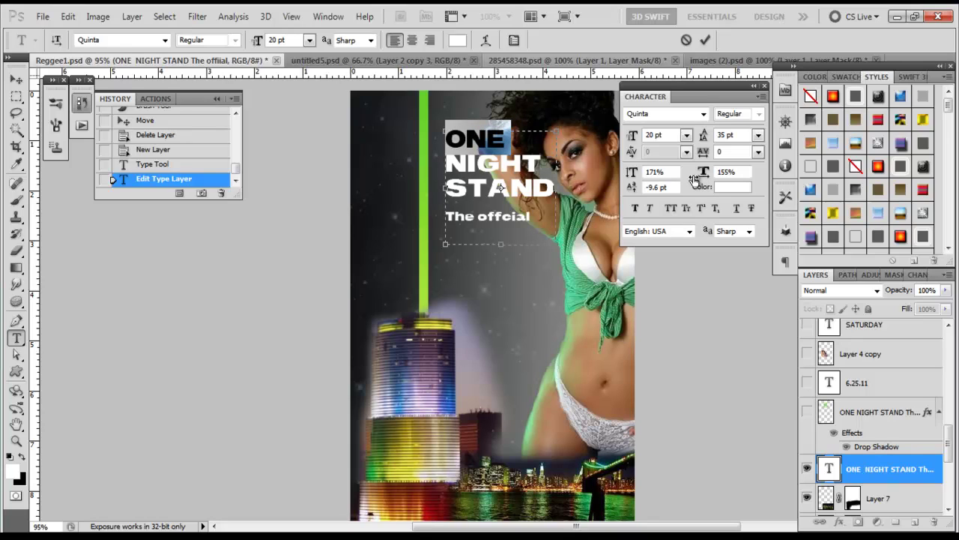
{"action": "mouse_move", "coordinate": [632, 180]}
{"action": "left_mouse_down"}
{"action": "mouse_move", "coordinate": [674, 180]}
{"action": "mouse_move", "coordinate": [632, 182]}
{"action": "left_mouse_up"}
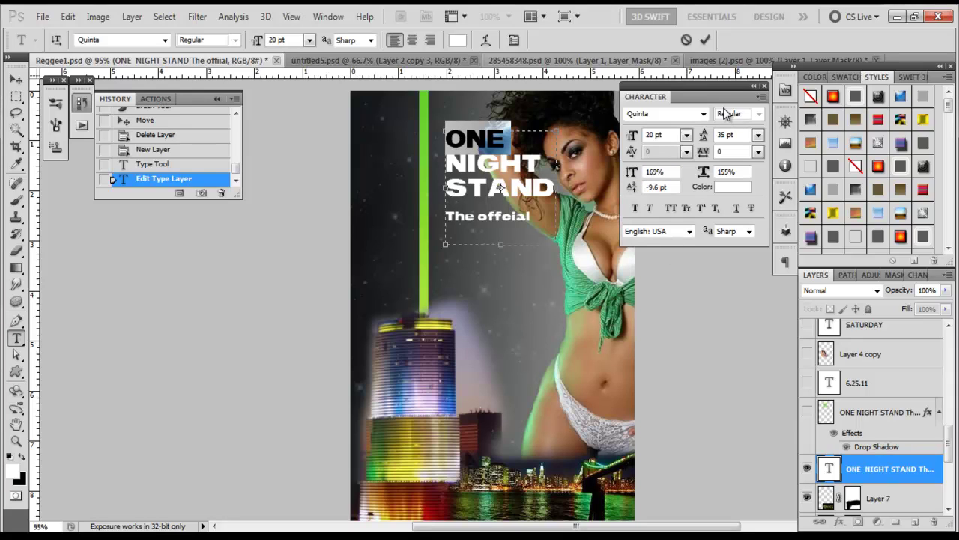
{"action": "left_click", "coordinate": [702, 46]}
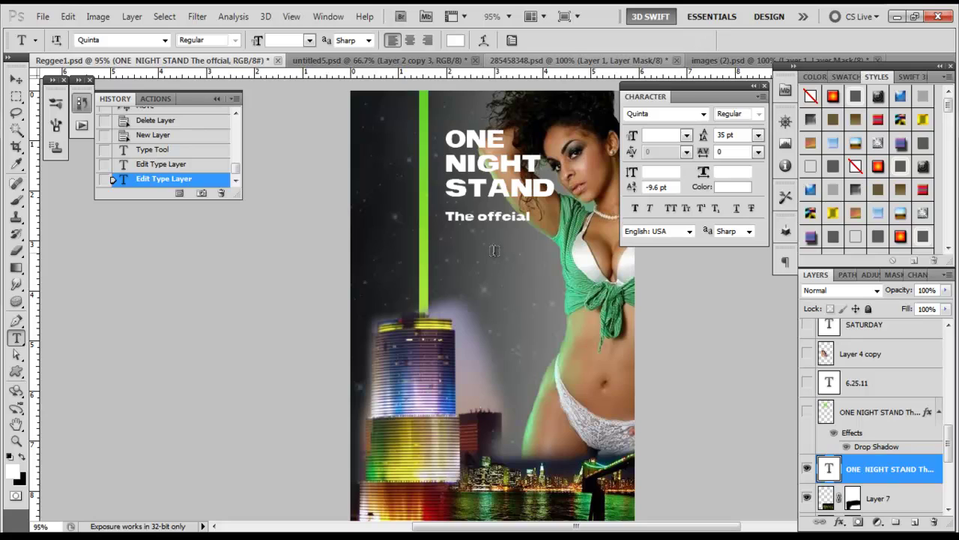
Step: Close the Character panel, toggle the green title copy's visibility, and try a Gradient drag
{"action": "left_click", "coordinate": [755, 88]}
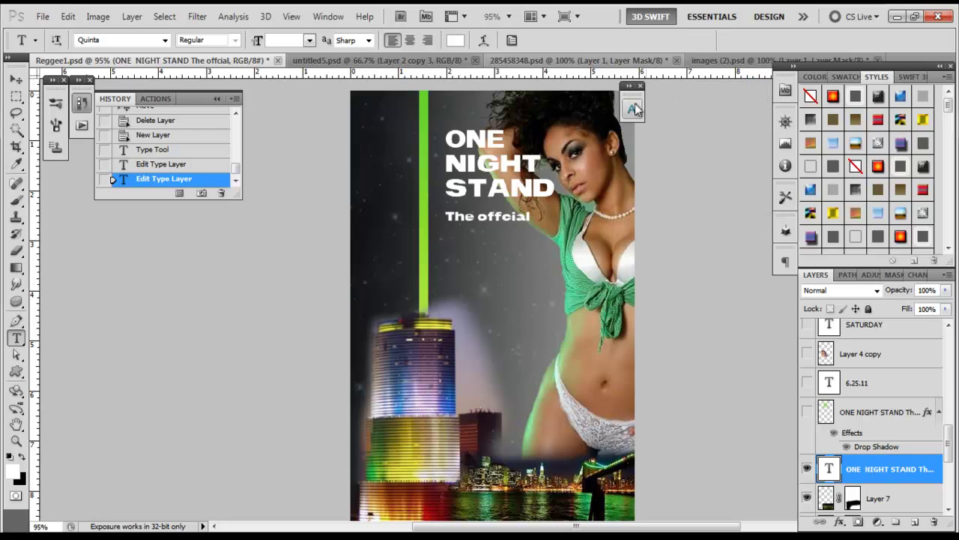
{"action": "left_click", "coordinate": [641, 87]}
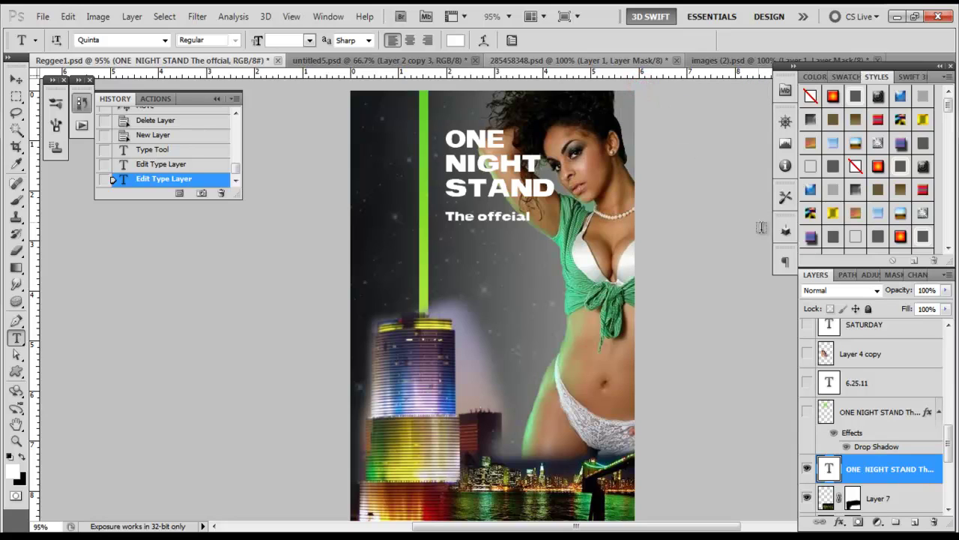
{"action": "left_click", "coordinate": [808, 412]}
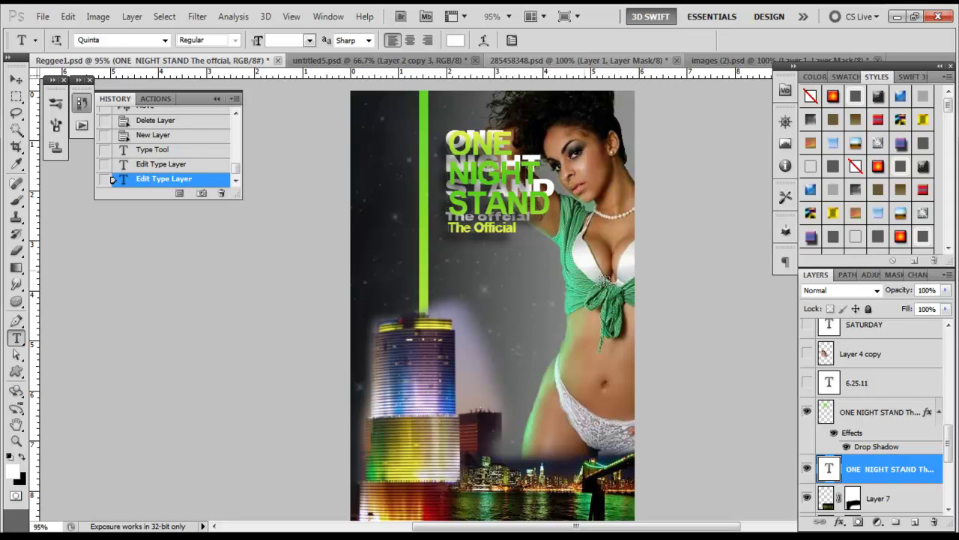
{"action": "left_click", "coordinate": [807, 413]}
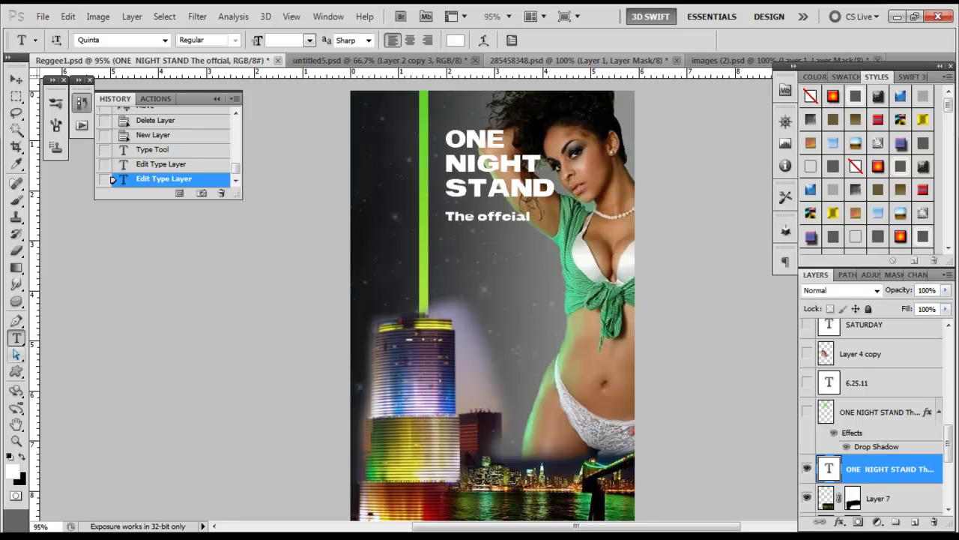
{"action": "left_click", "coordinate": [15, 268]}
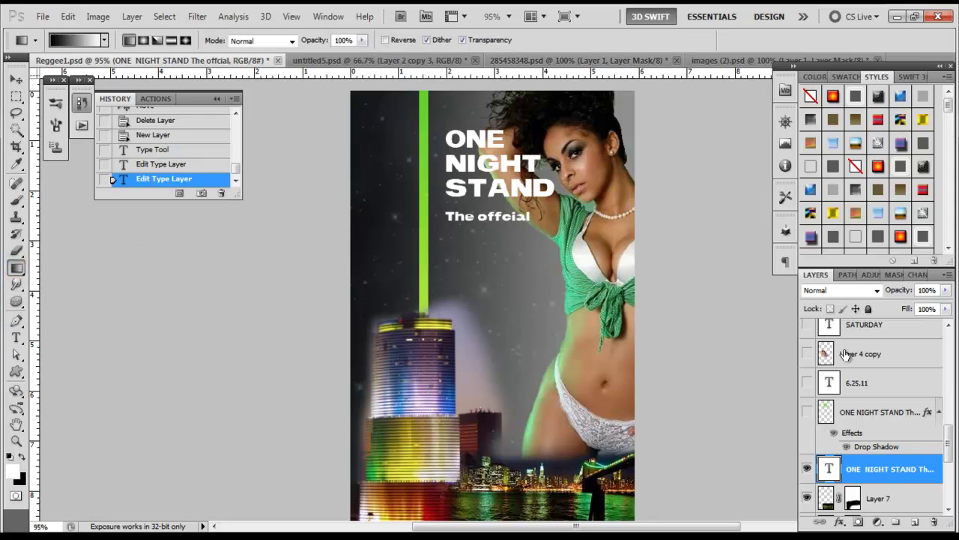
{"action": "left_click_drag", "start_coordinate": [501, 171], "coordinate": [502, 192]}
Step: Show the green title copy and move it down below the white title, then select the white title layer
{"action": "left_click", "coordinate": [807, 411]}
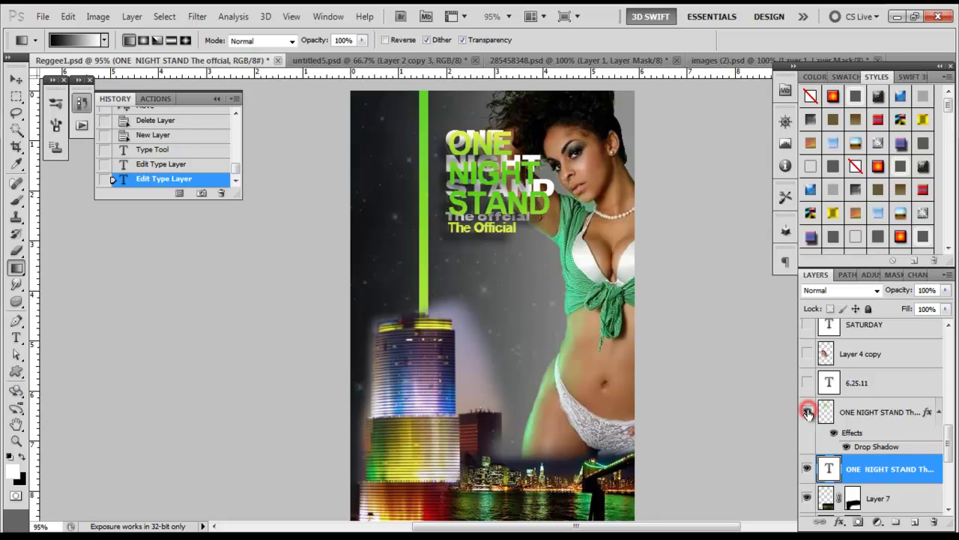
{"action": "left_click", "coordinate": [851, 411]}
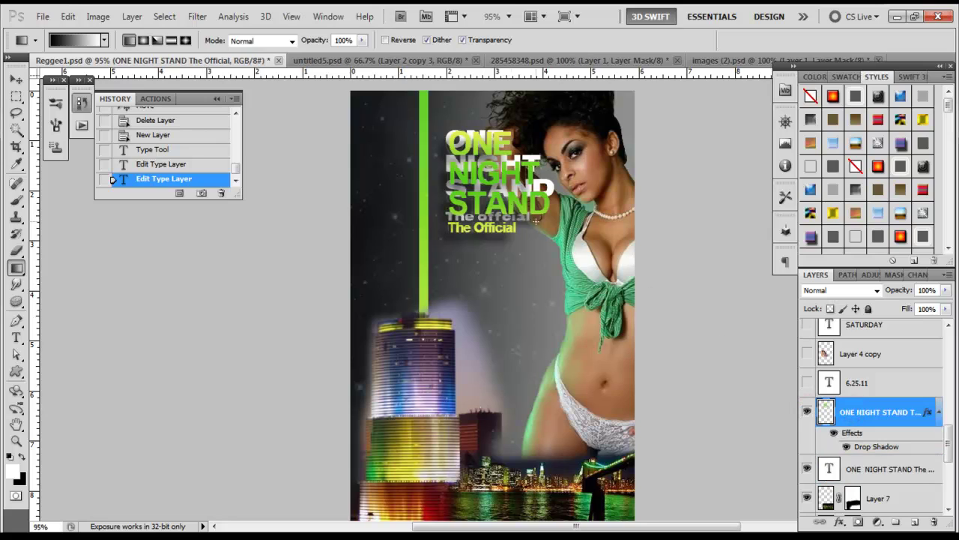
{"action": "left_click", "coordinate": [16, 79]}
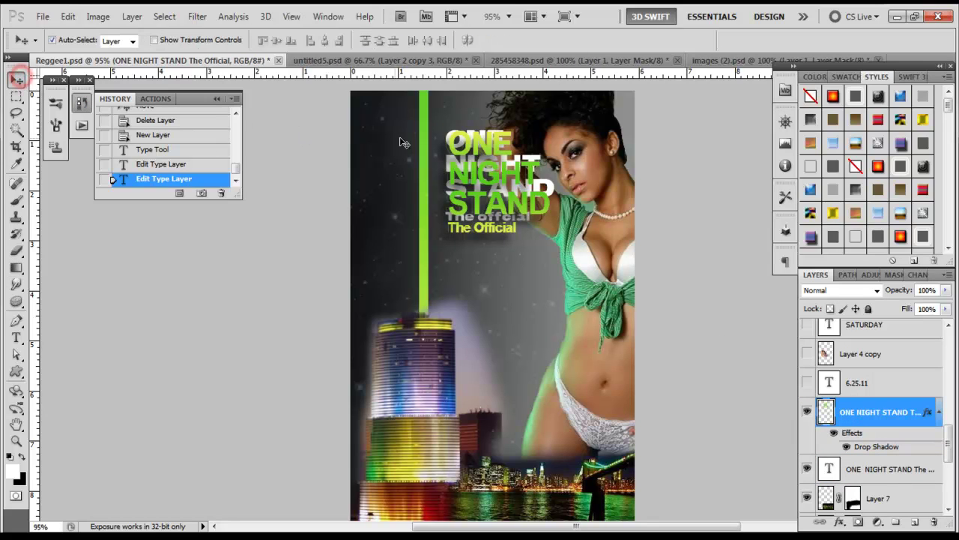
{"action": "left_click_drag", "start_coordinate": [507, 174], "coordinate": [527, 288]}
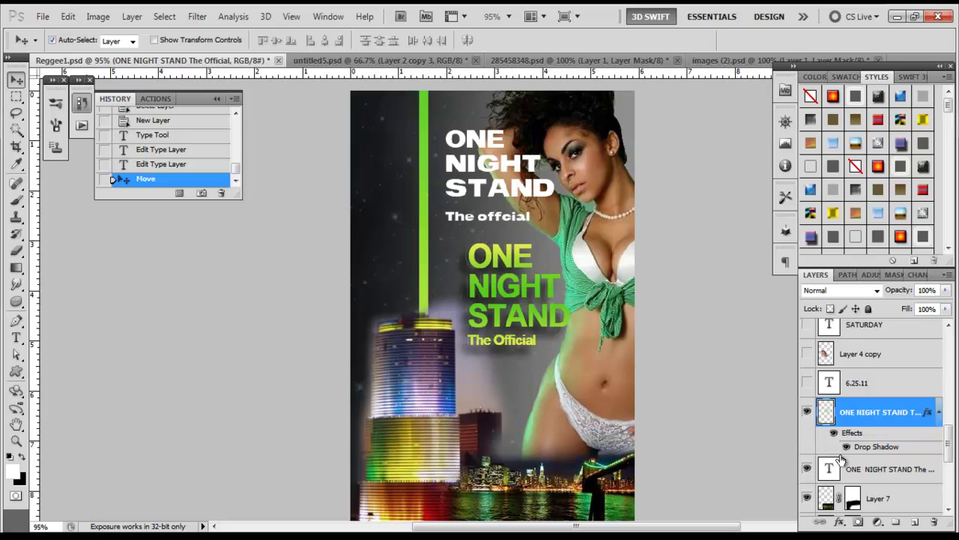
{"action": "left_click", "coordinate": [880, 474]}
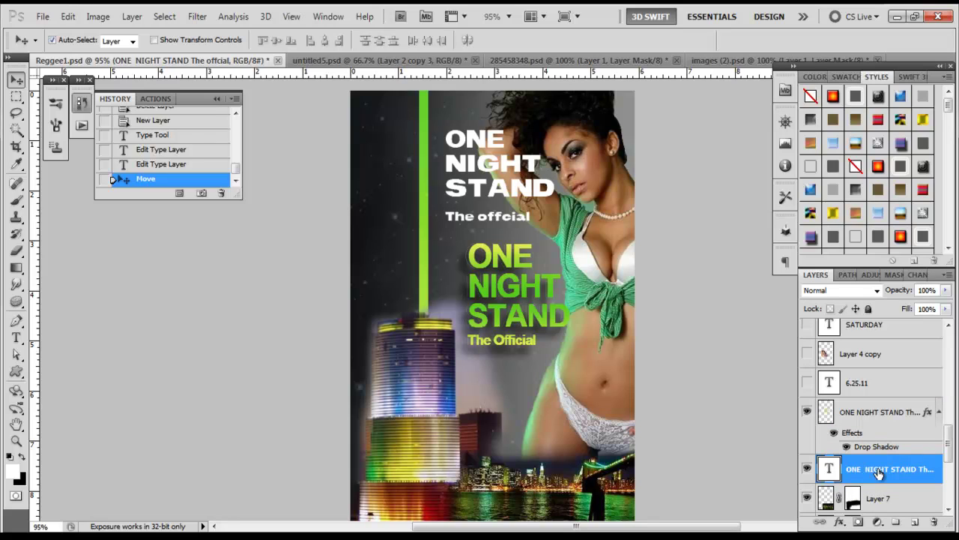
Step: Rasterize the white 'ONE NIGHT STAND The Official' title type layer into pixels
{"action": "right_click", "coordinate": [878, 471]}
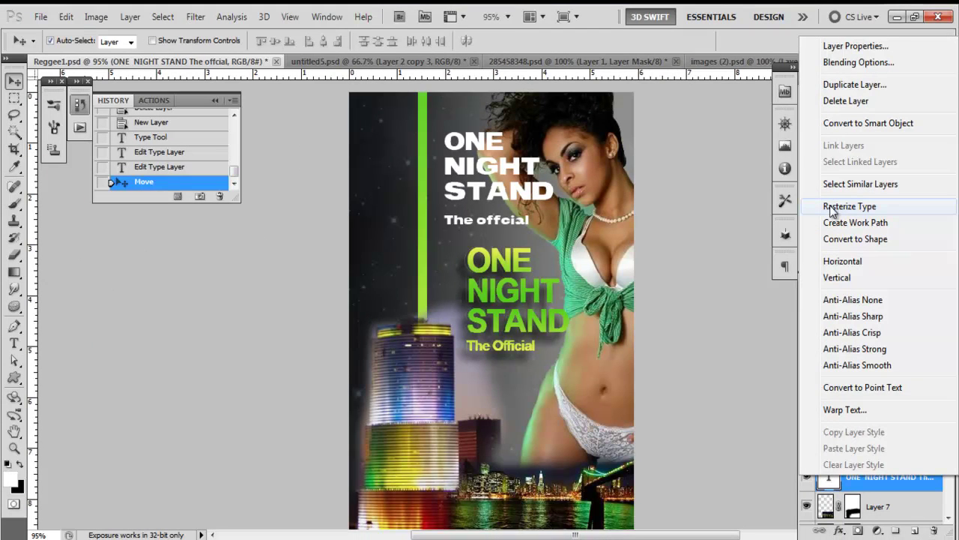
{"action": "left_click", "coordinate": [832, 212]}
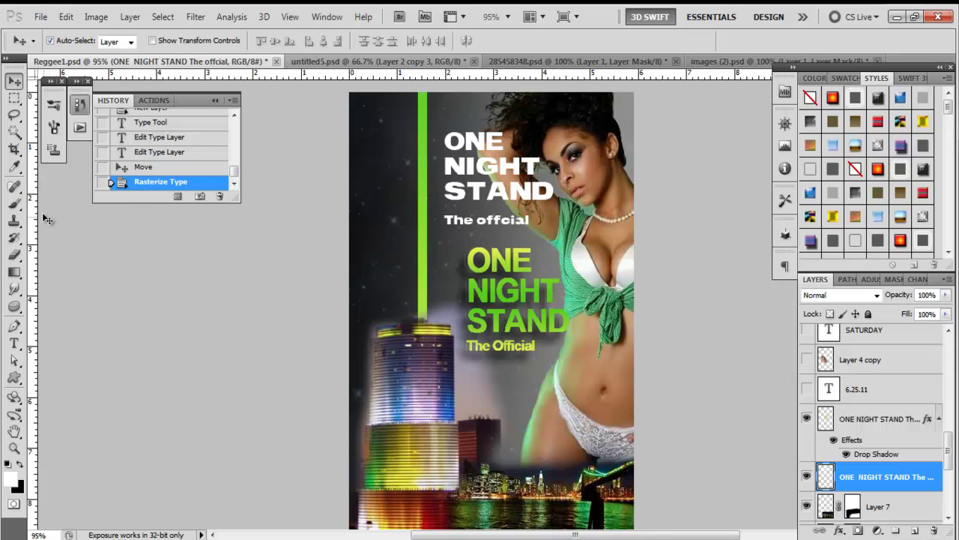
Step: In the Gradient Editor, set the start stop to the yellow-green sampled from the word ONE
{"action": "left_click", "coordinate": [15, 273]}
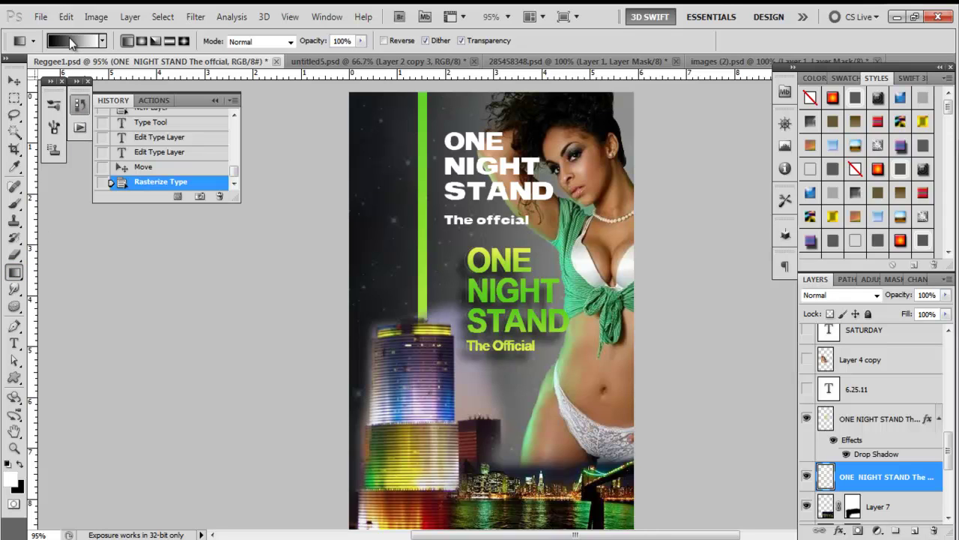
{"action": "left_click", "coordinate": [72, 42]}
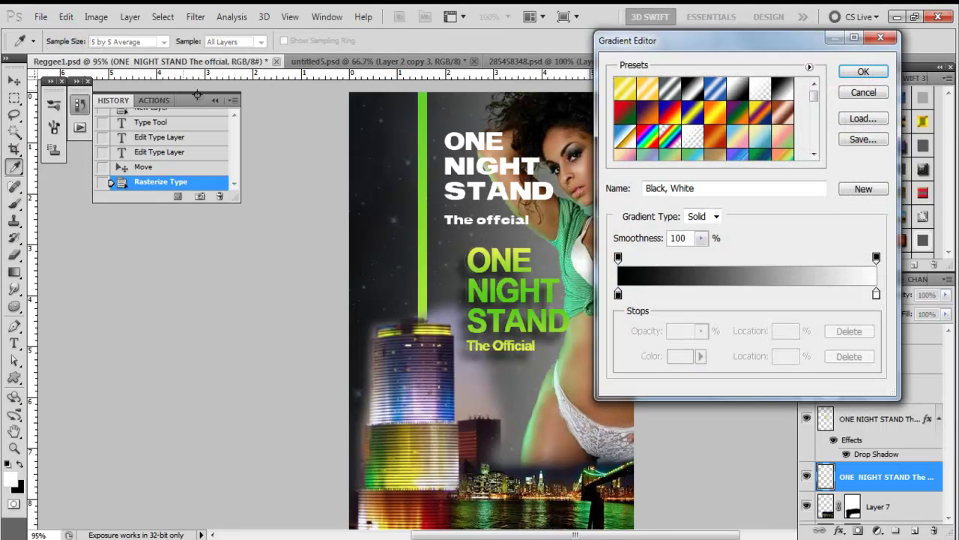
{"action": "left_click_drag", "start_coordinate": [734, 45], "coordinate": [789, 48]}
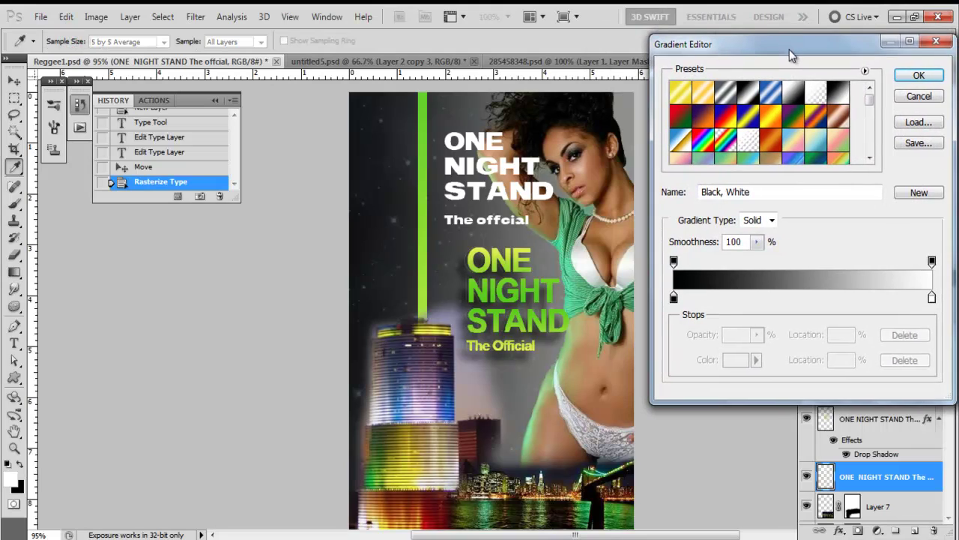
{"action": "left_click", "coordinate": [673, 298]}
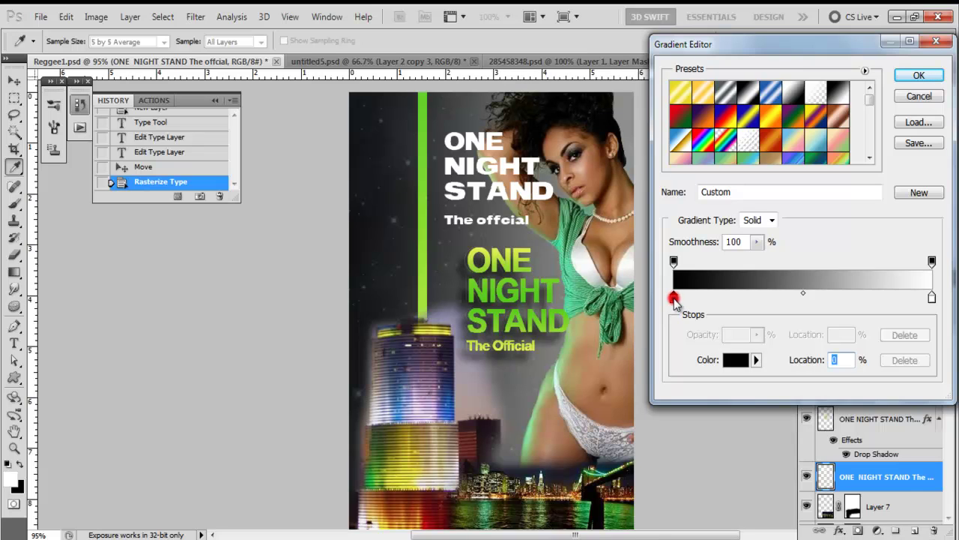
{"action": "double_click", "coordinate": [674, 298]}
{"action": "left_click_drag", "start_coordinate": [746, 167], "coordinate": [763, 159]}
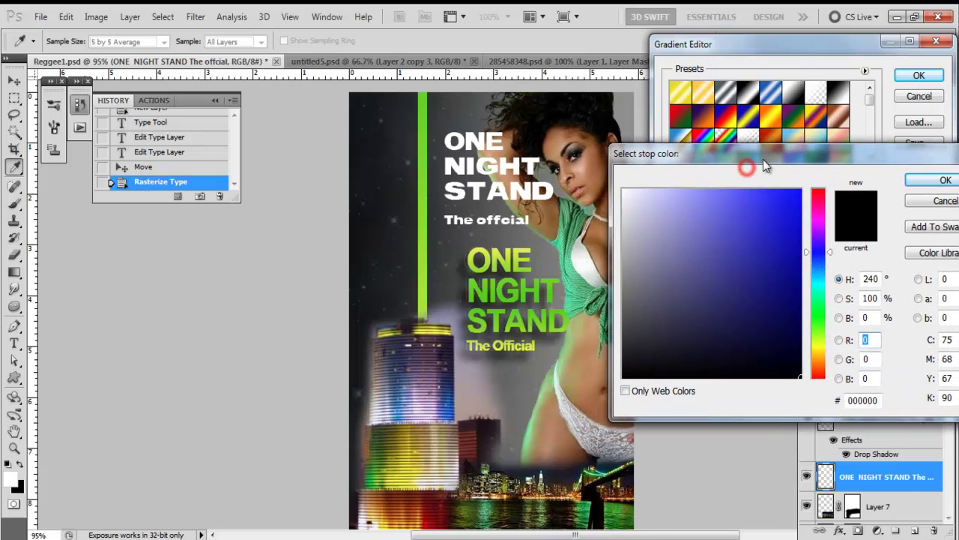
{"action": "left_click", "coordinate": [480, 251]}
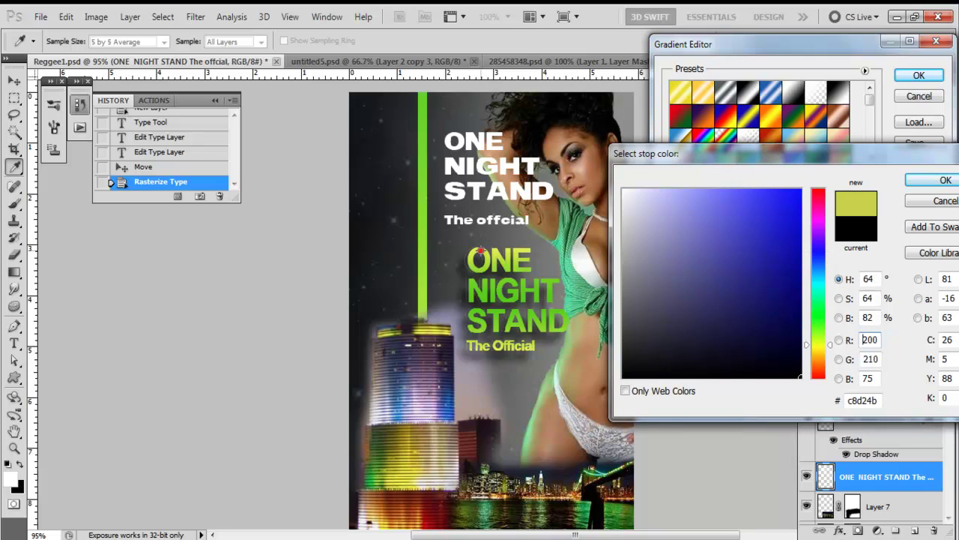
{"action": "left_click", "coordinate": [479, 253]}
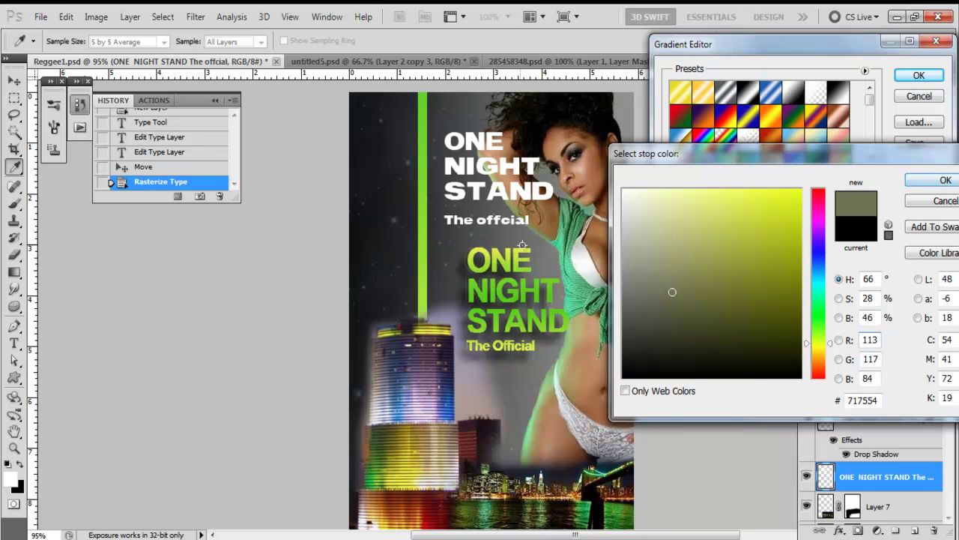
{"action": "left_click", "coordinate": [478, 252]}
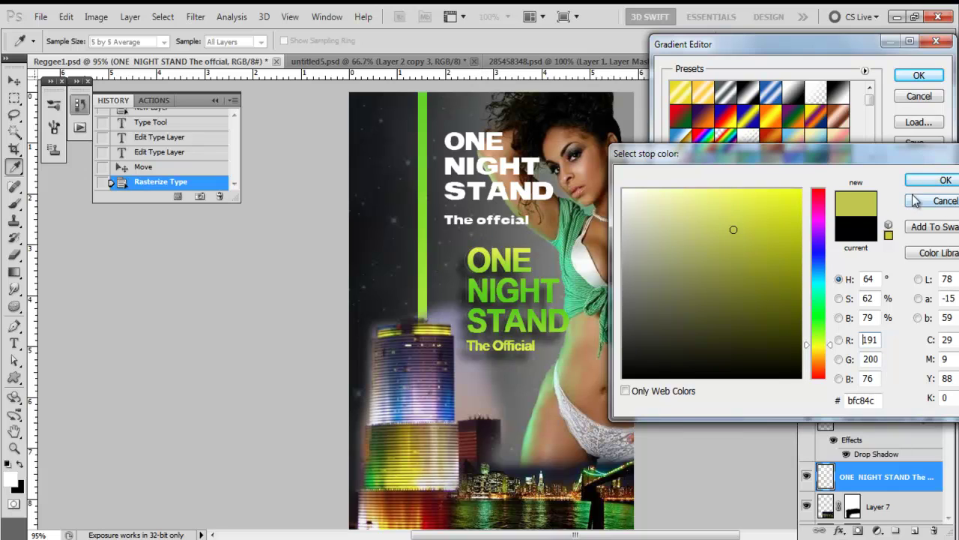
{"action": "left_click", "coordinate": [941, 179]}
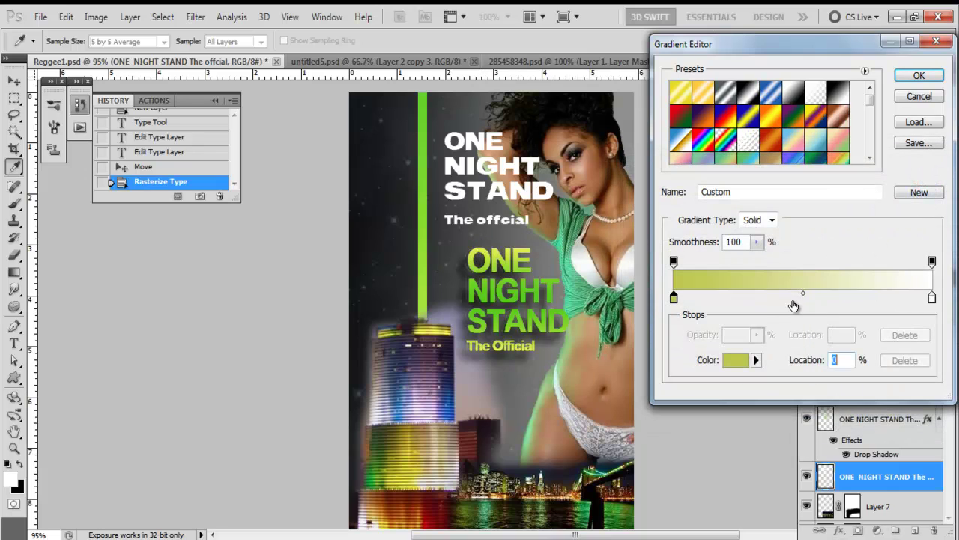
Step: Add a middle gradient stop coloured with green sampled from the title text
{"action": "left_click", "coordinate": [793, 298]}
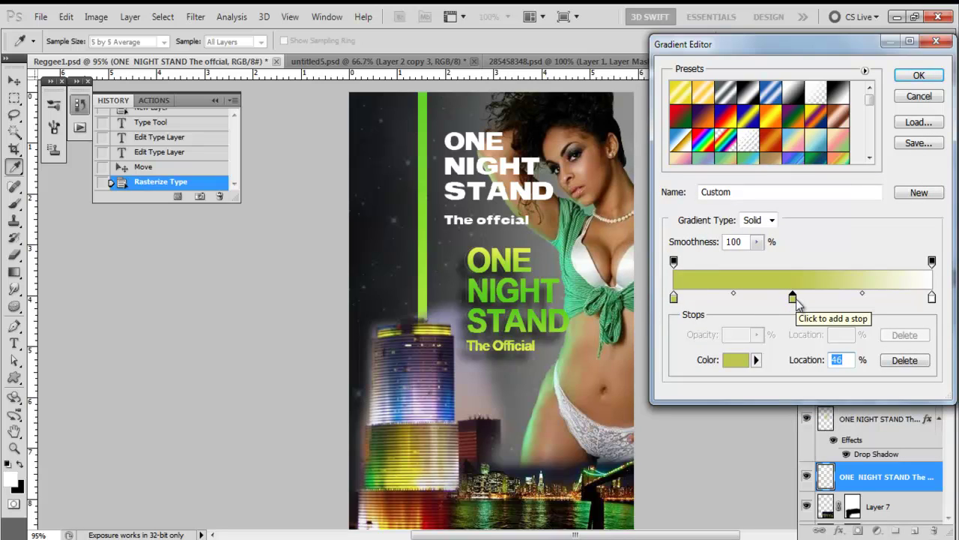
{"action": "double_click", "coordinate": [793, 298]}
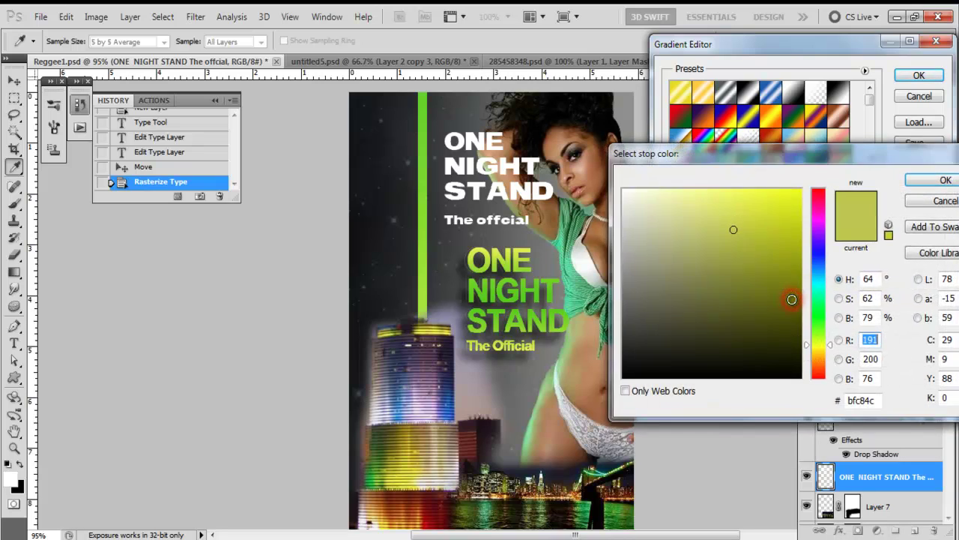
{"action": "left_click", "coordinate": [482, 299]}
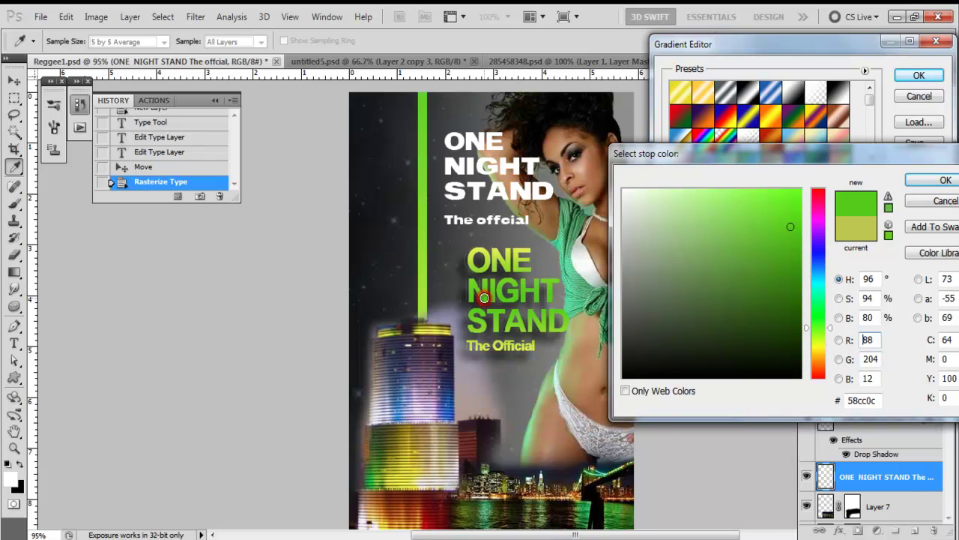
{"action": "left_click", "coordinate": [930, 182]}
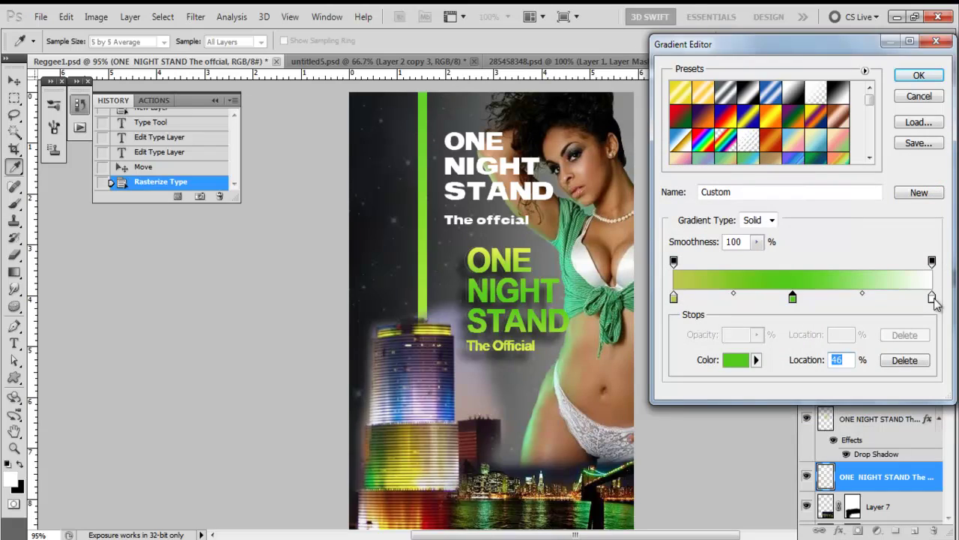
Step: Set the end stop to the bright yellow-green daeb47 sampled from the title
{"action": "left_click", "coordinate": [931, 298]}
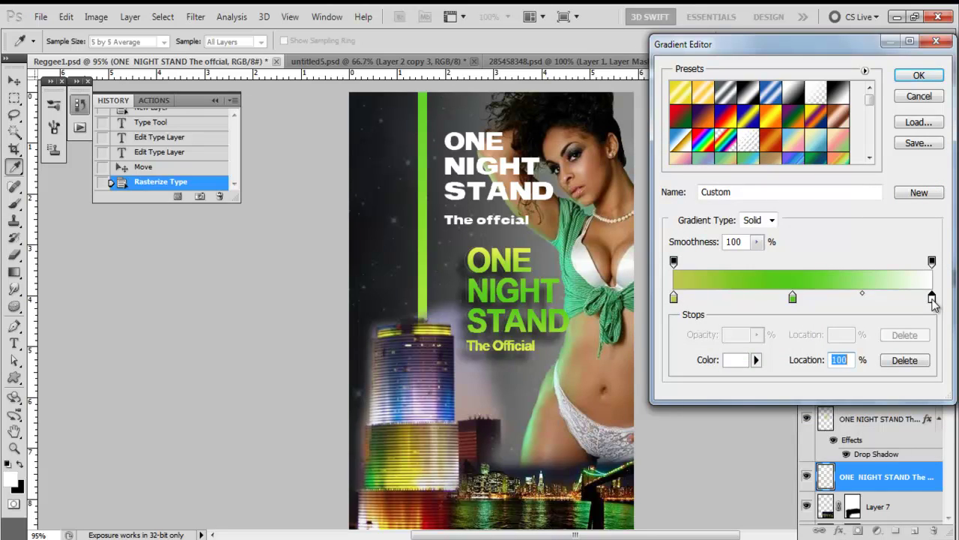
{"action": "double_click", "coordinate": [931, 299]}
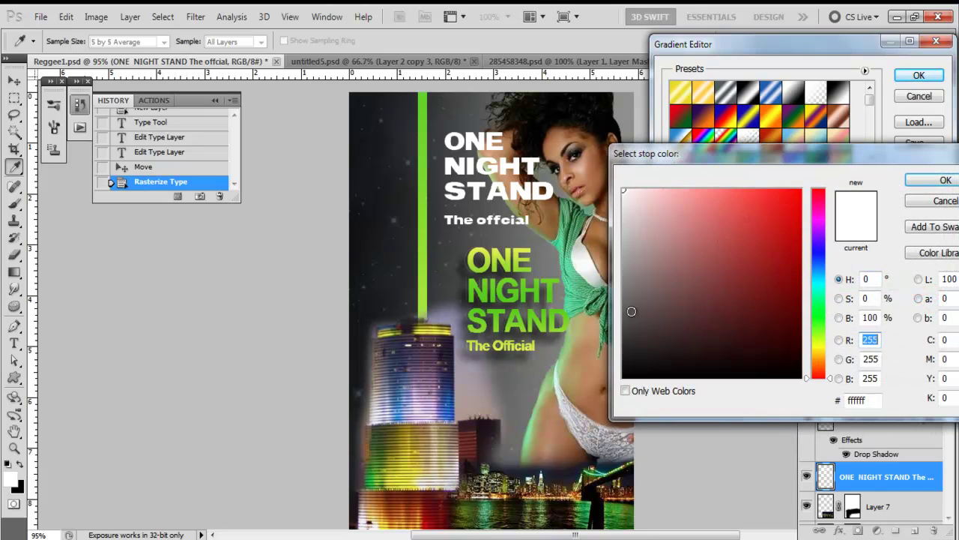
{"action": "left_click", "coordinate": [516, 349]}
{"action": "left_click", "coordinate": [508, 347]}
{"action": "left_click", "coordinate": [506, 346]}
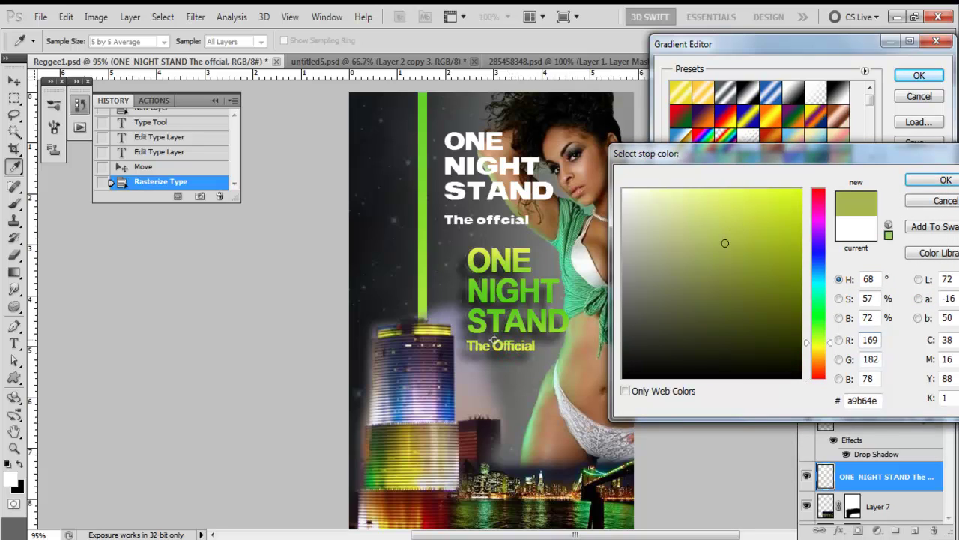
{"action": "left_click", "coordinate": [495, 252]}
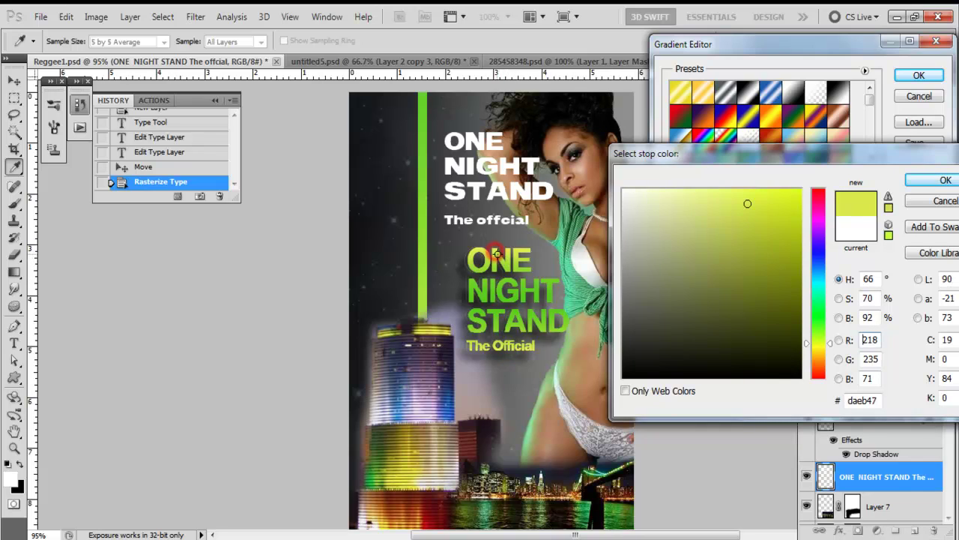
{"action": "left_click", "coordinate": [931, 187]}
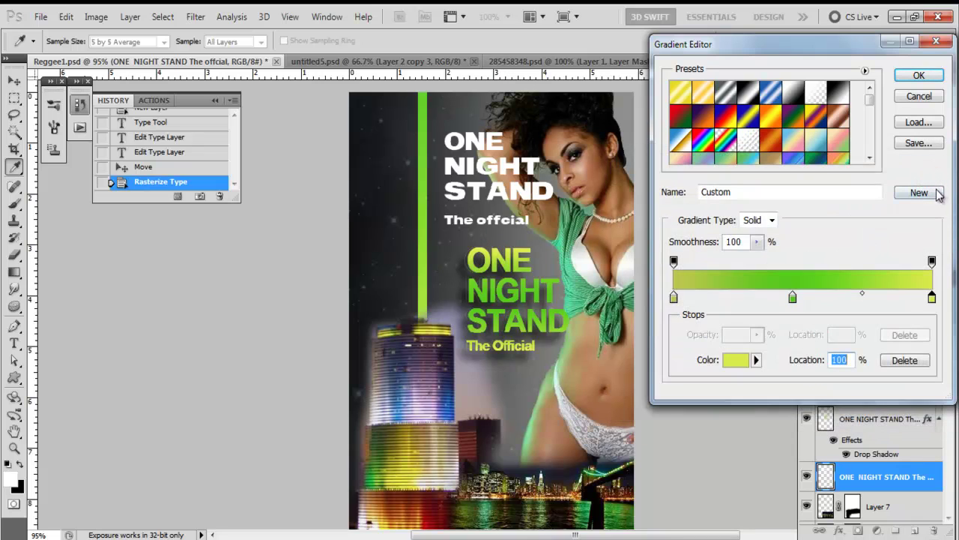
Step: Accept the green gradient, test-fill the title layer, and undo the fill that flooded the layer
{"action": "left_click", "coordinate": [919, 76]}
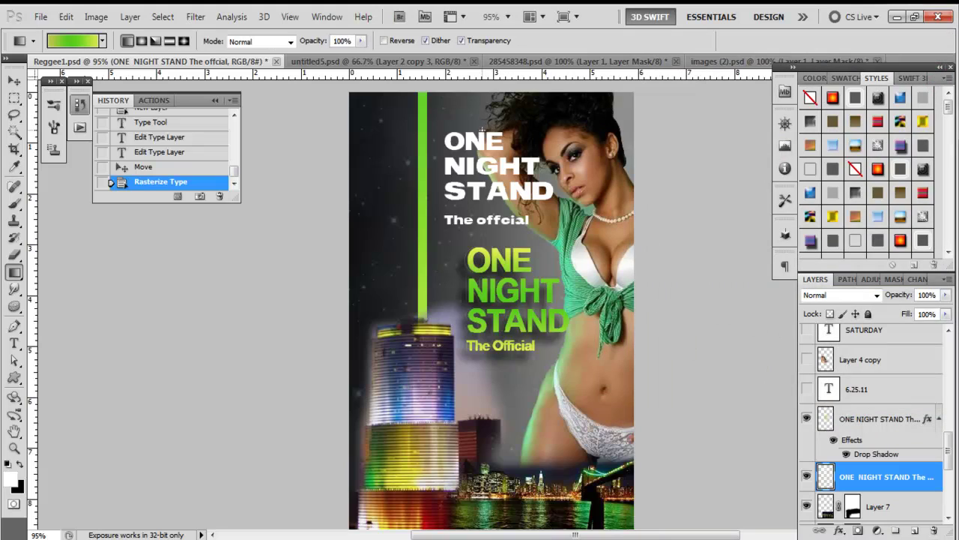
{"action": "left_click_drag", "start_coordinate": [481, 132], "coordinate": [483, 225]}
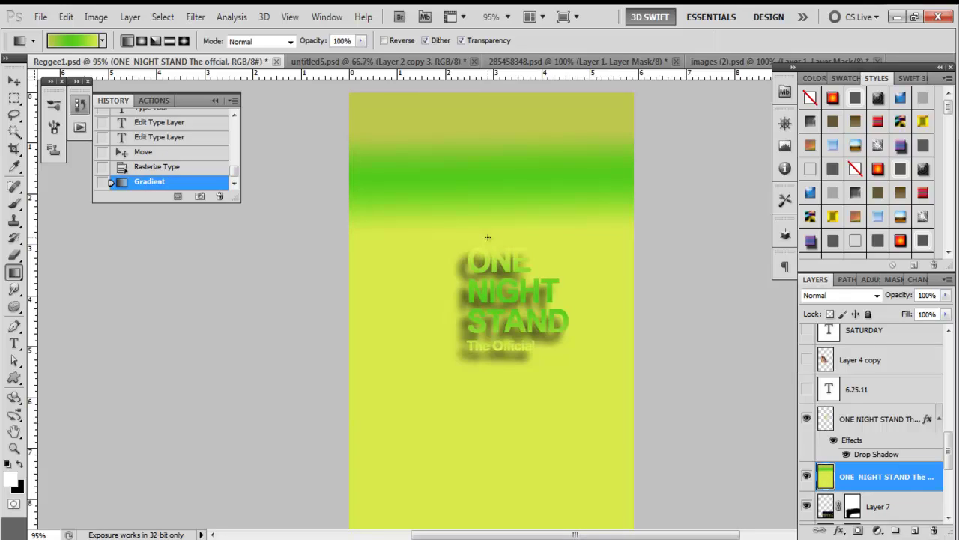
{"action": "key", "text": "ctrl+z"}
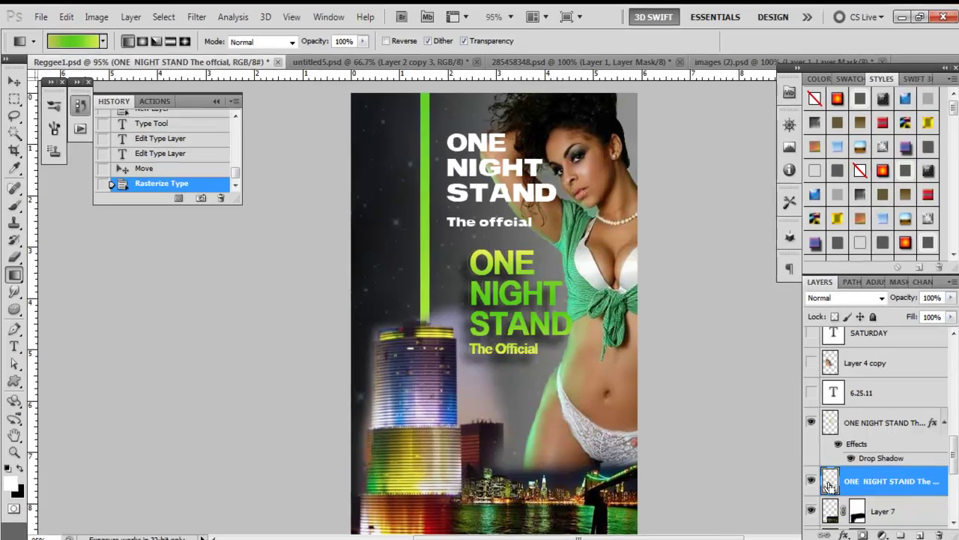
Step: Load the title letters as a selection, gradient-fill them yellow-green, then deselect
{"action": "left_click", "coordinate": [825, 477], "text": "ctrl"}
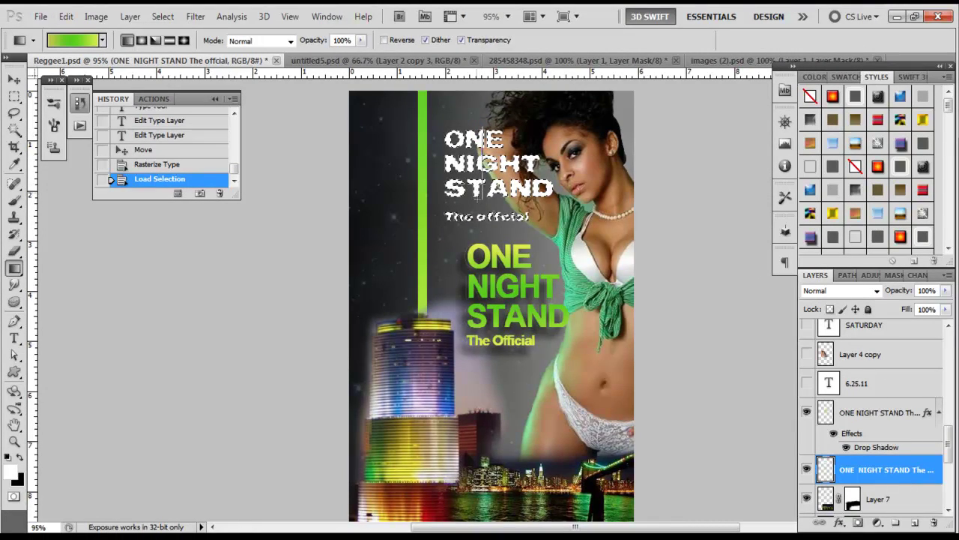
{"action": "left_click_drag", "start_coordinate": [483, 217], "coordinate": [483, 219]}
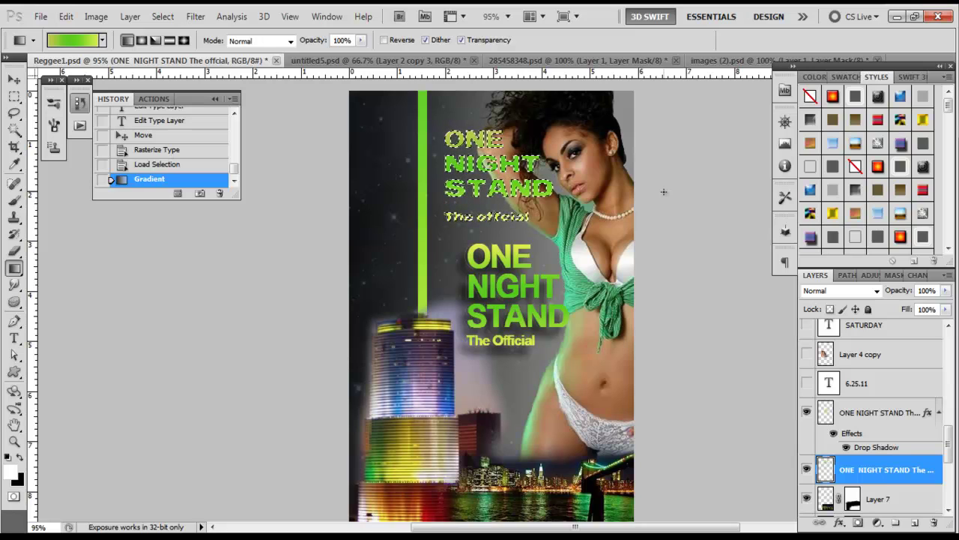
{"action": "key", "text": "ctrl+d"}
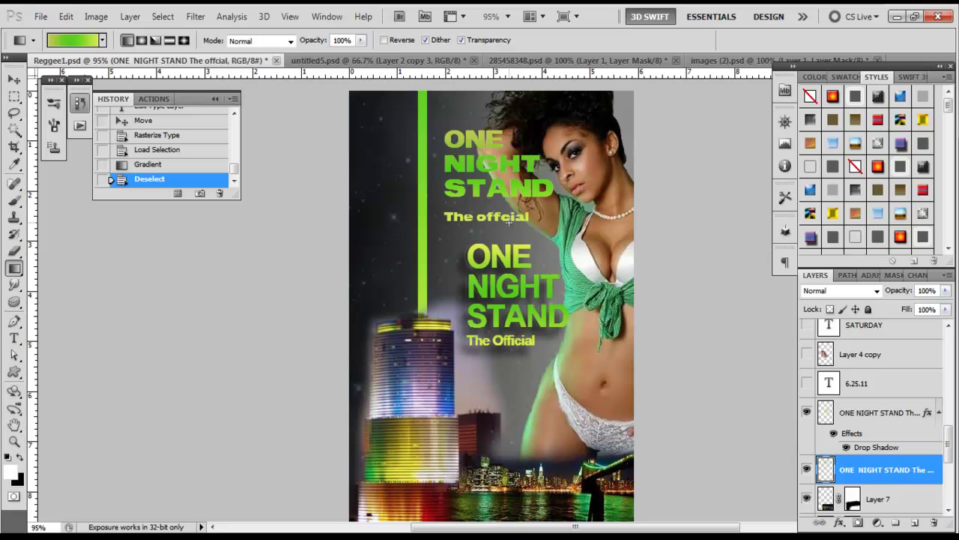
{"action": "key", "text": "ctrl+t"}
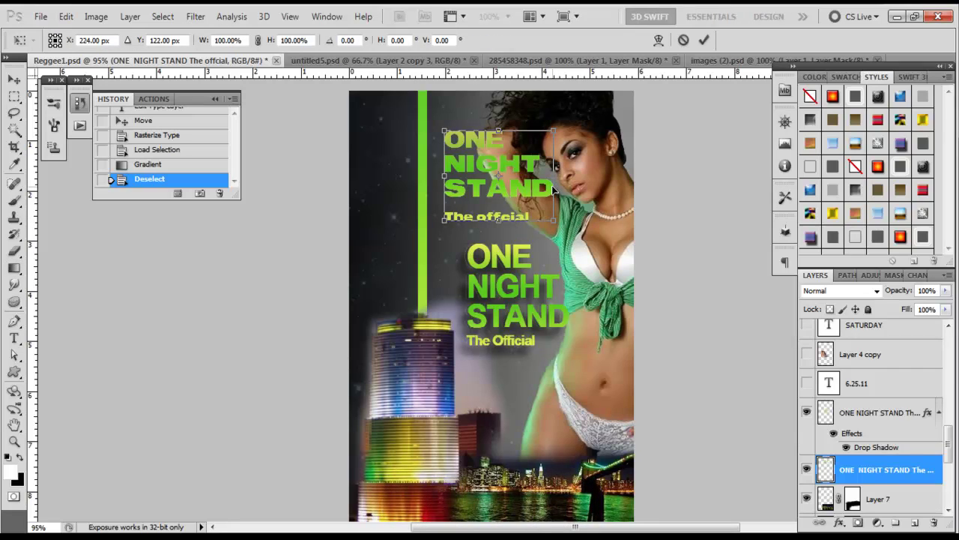
Step: Free-transform the gradient title wider and taller, scaling proportionally from its centre, and commit
{"action": "mouse_move", "coordinate": [554, 175]}
{"action": "left_mouse_down"}
{"action": "mouse_move", "coordinate": [605, 177]}
{"action": "mouse_move", "coordinate": [564, 177]}
{"action": "left_mouse_up"}
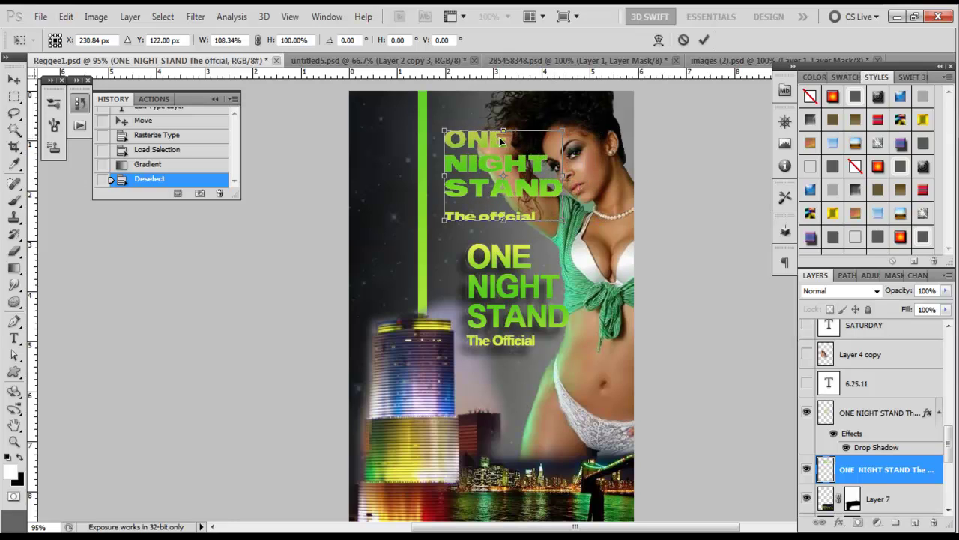
{"action": "mouse_move", "coordinate": [504, 131]}
{"action": "left_mouse_down"}
{"action": "mouse_move", "coordinate": [510, 106]}
{"action": "mouse_move", "coordinate": [512, 119]}
{"action": "left_mouse_up"}
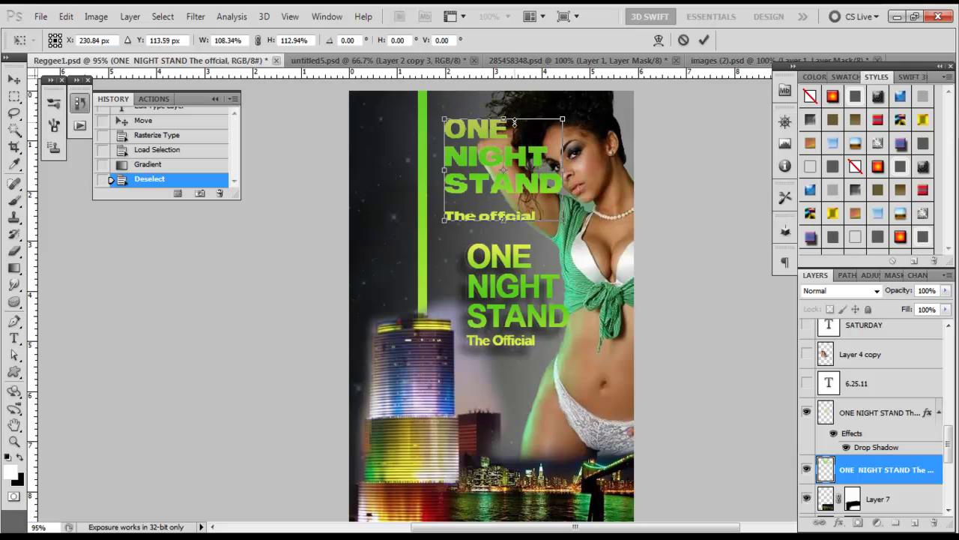
{"action": "mouse_move", "coordinate": [564, 223]}
{"action": "left_mouse_down"}
{"action": "mouse_move", "coordinate": [589, 237]}
{"action": "mouse_move", "coordinate": [589, 228]}
{"action": "mouse_move", "coordinate": [554, 231]}
{"action": "left_mouse_up"}
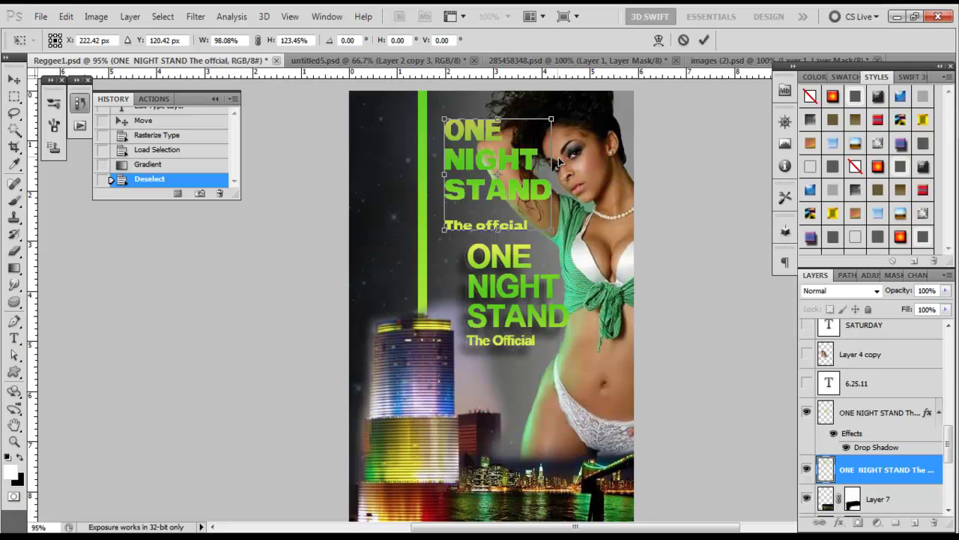
{"action": "key", "text": "alt"}
{"action": "key", "text": "shift"}
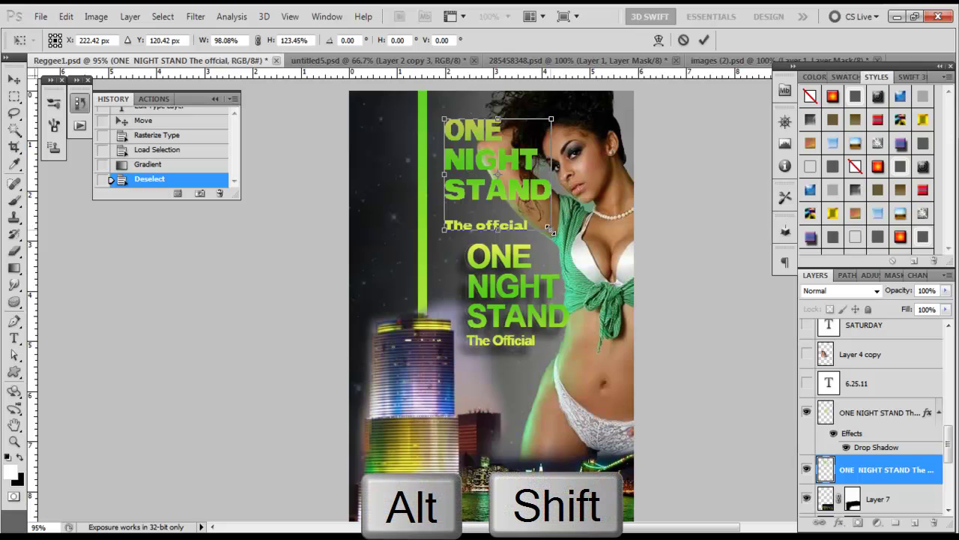
{"action": "left_click_drag", "start_coordinate": [550, 229], "coordinate": [573, 204]}
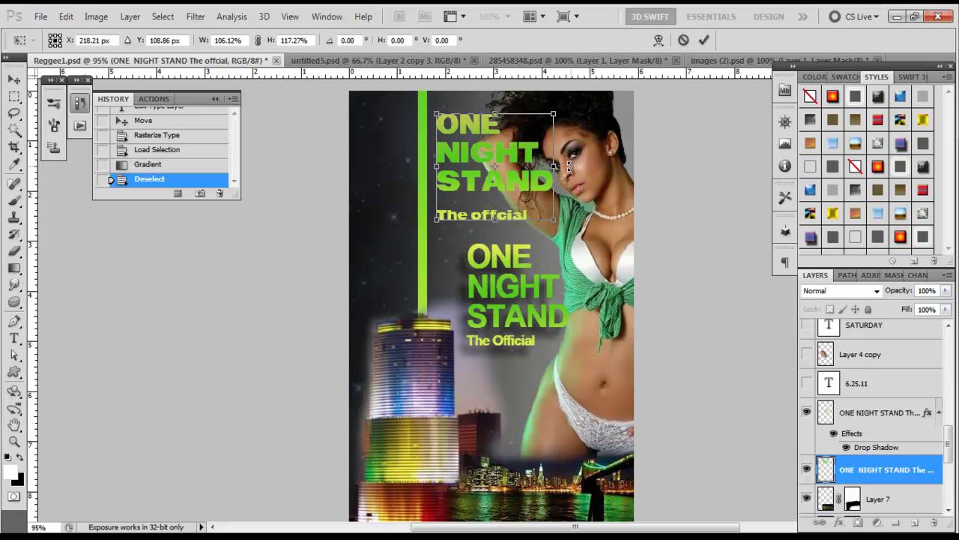
{"action": "left_click", "coordinate": [703, 42]}
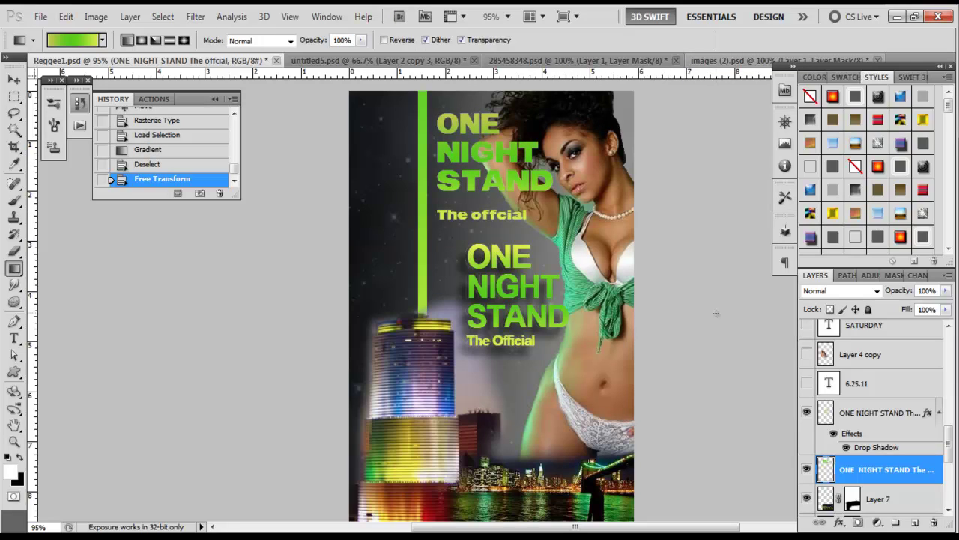